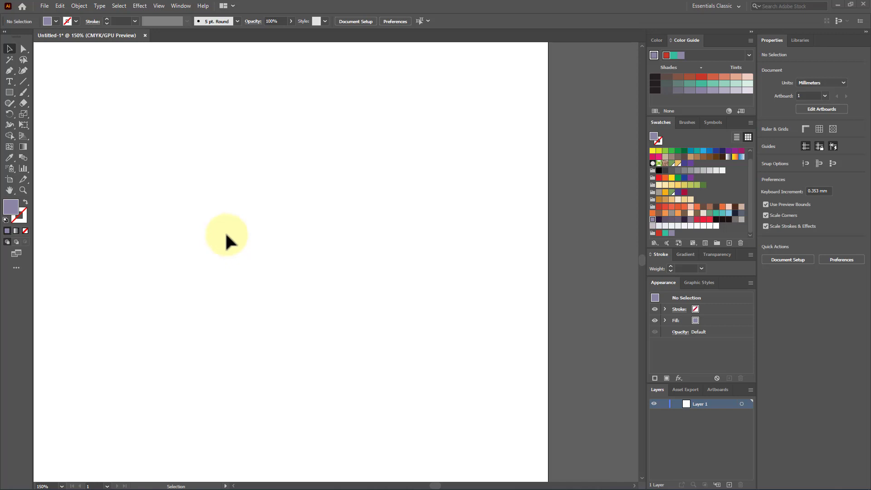
Draw a square about 38.5 mm wide on the upper part of the artboard and fill it with yellow-green
click(10, 93)
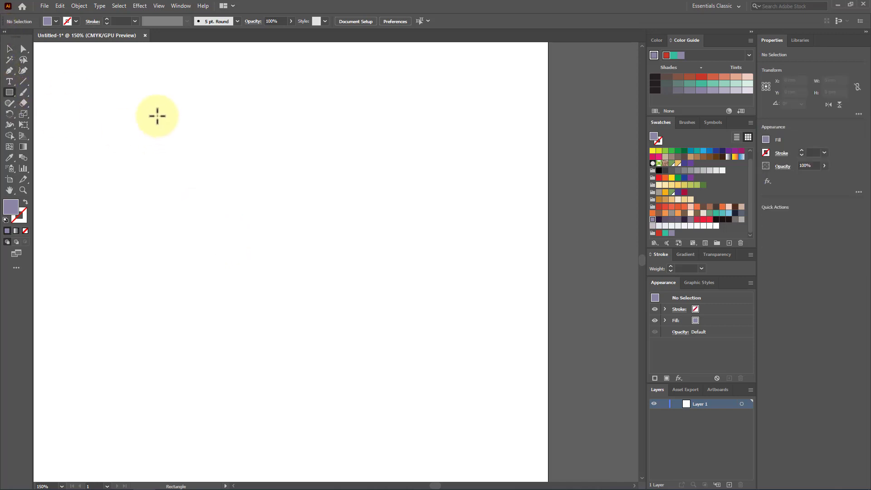
drag(143, 102, 241, 200)
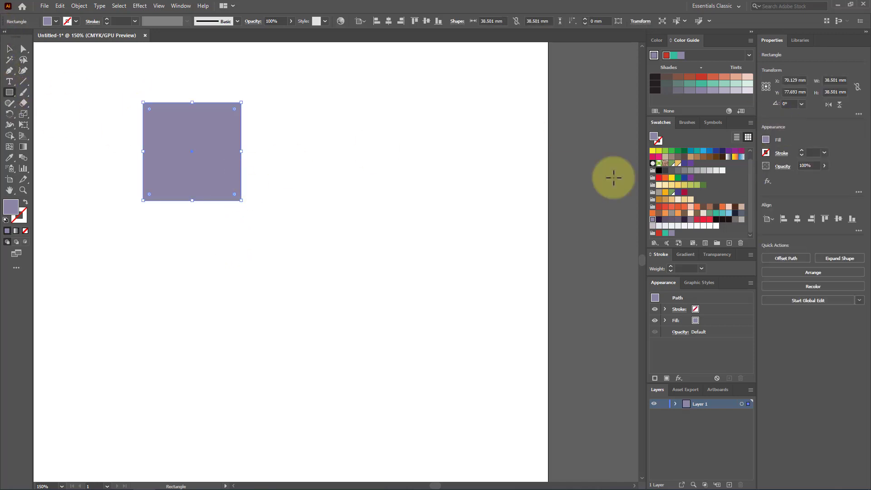
click(670, 151)
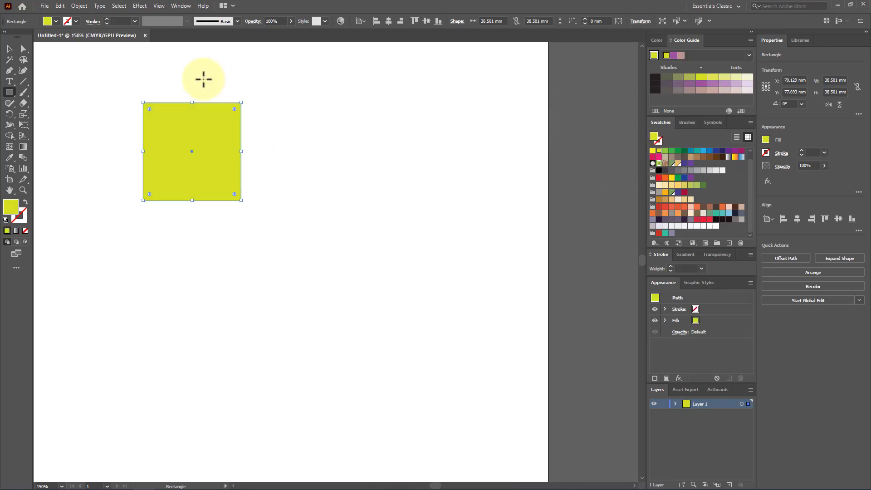
Move the yellow-green square slightly higher on the artboard and deselect it
click(10, 49)
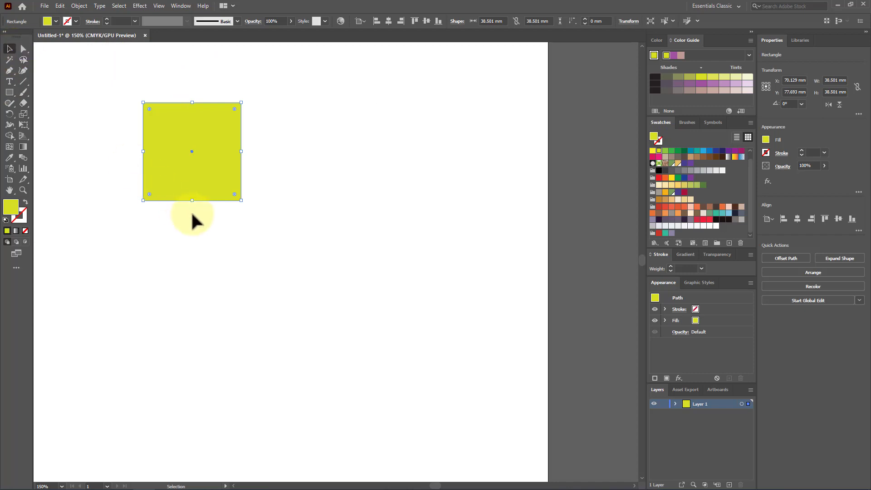
drag(193, 157, 192, 132)
click(203, 228)
Draw a second square about 35.5 mm wide below the first one
click(10, 92)
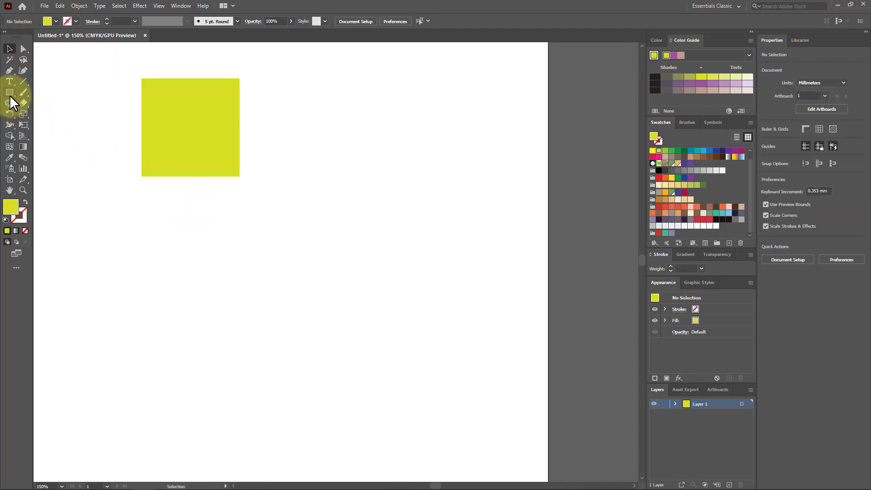
drag(137, 207, 227, 298)
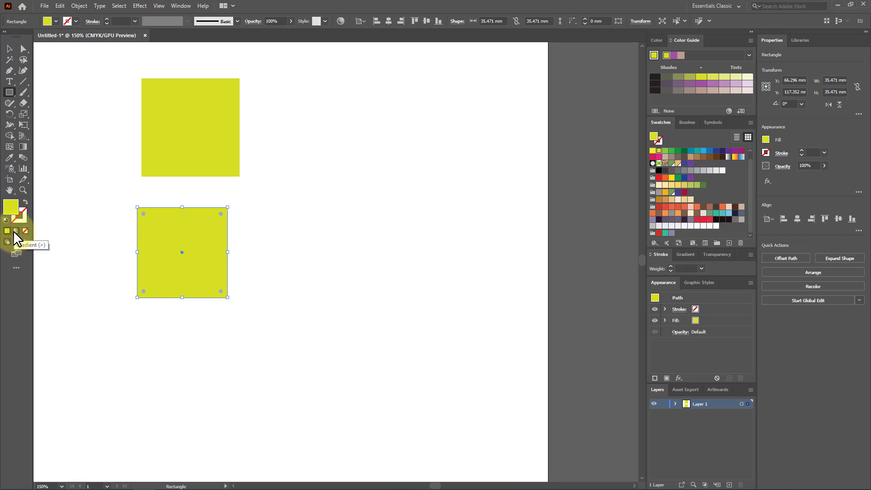
Try a gradient fill and no fill on the lower square, and return it to the solid yellow-green
click(14, 232)
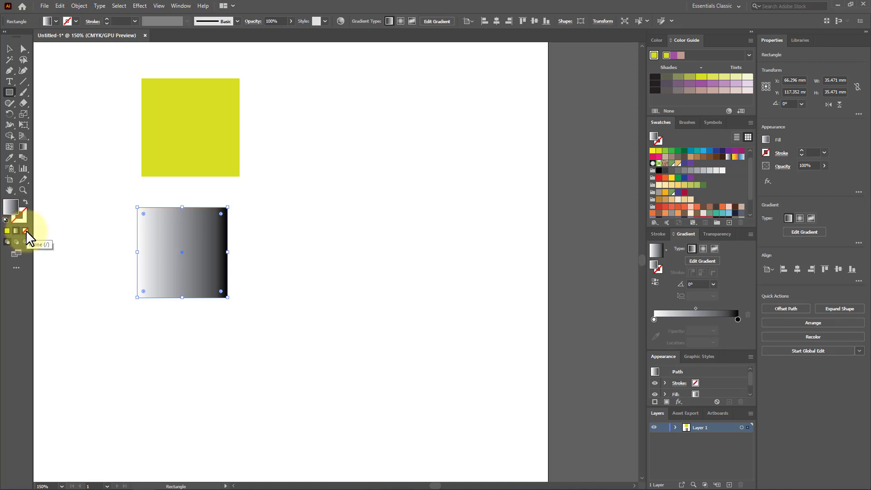
click(26, 230)
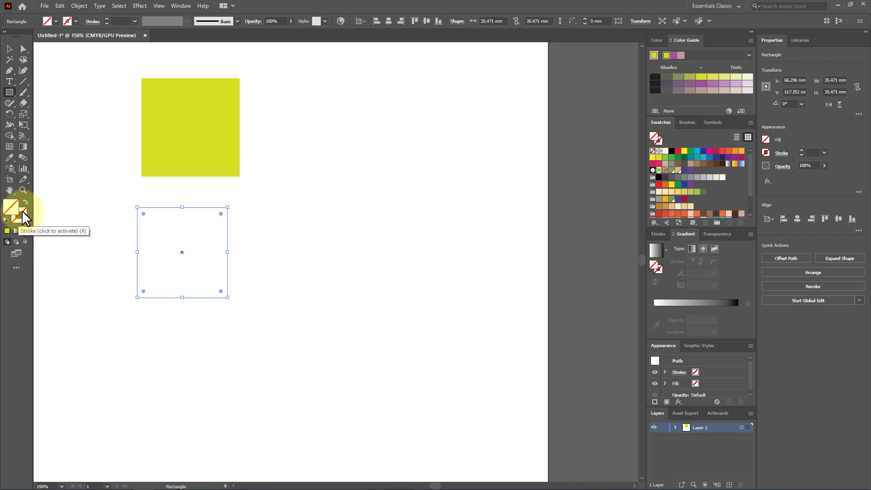
click(8, 209)
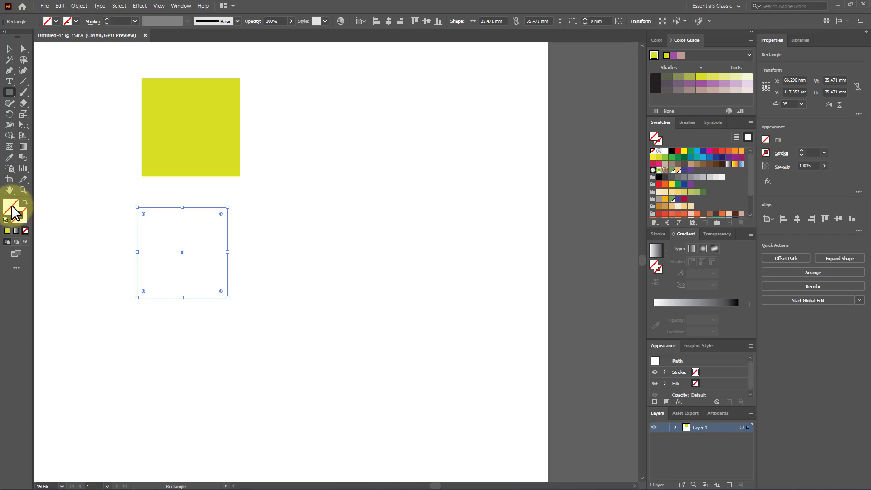
click(7, 230)
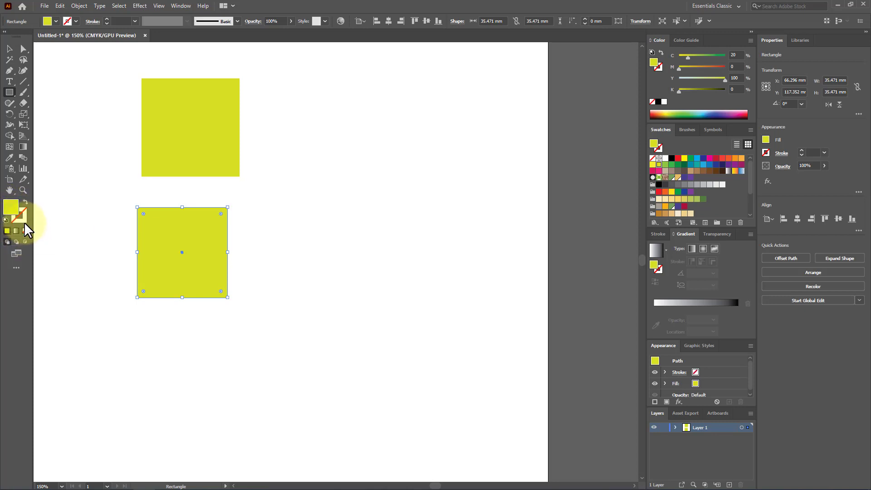
Give the lower square a solid stroke and recolor that stroke to near-black
click(20, 216)
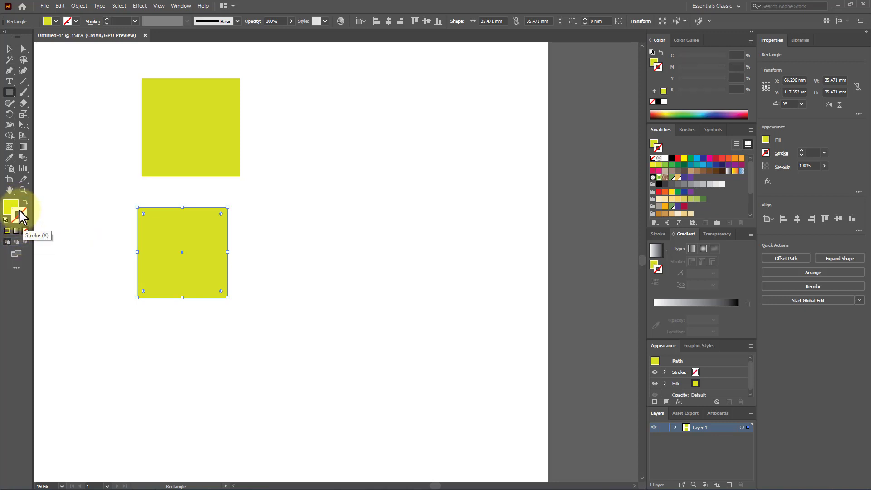
click(7, 231)
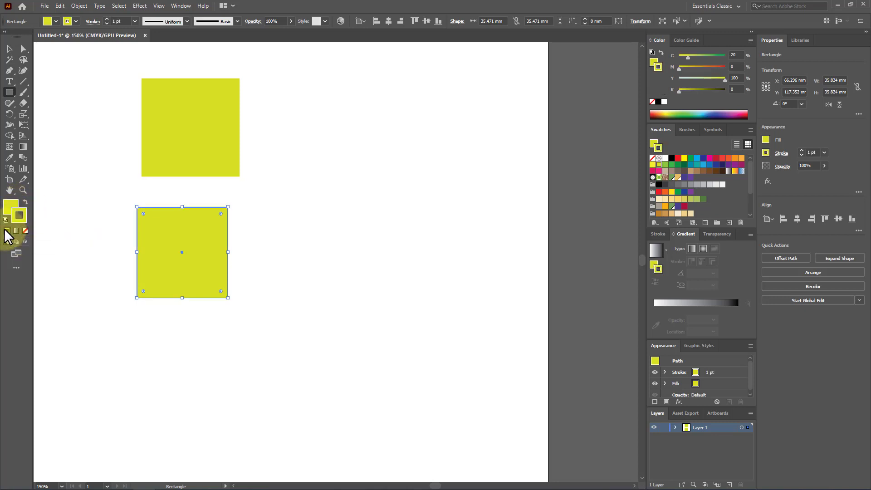
double_click(18, 216)
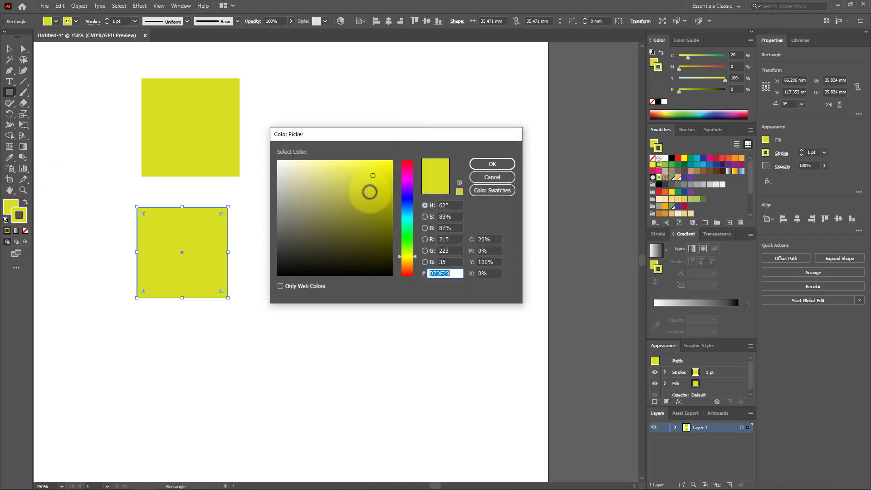
mouse_move(368, 189)
mouse_down()
mouse_move(372, 249)
mouse_move(388, 275)
mouse_up()
click(488, 165)
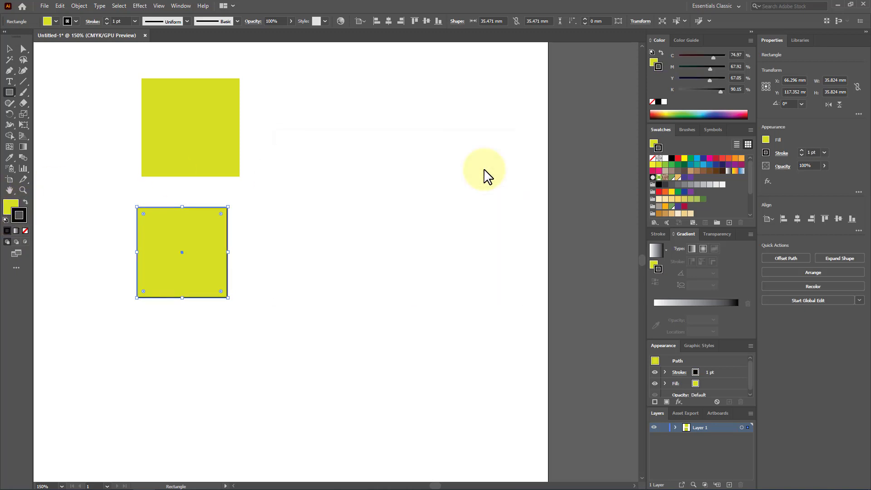
Apply the white-to-black gradient to the lower square's stroke and inspect its edges up close
click(16, 231)
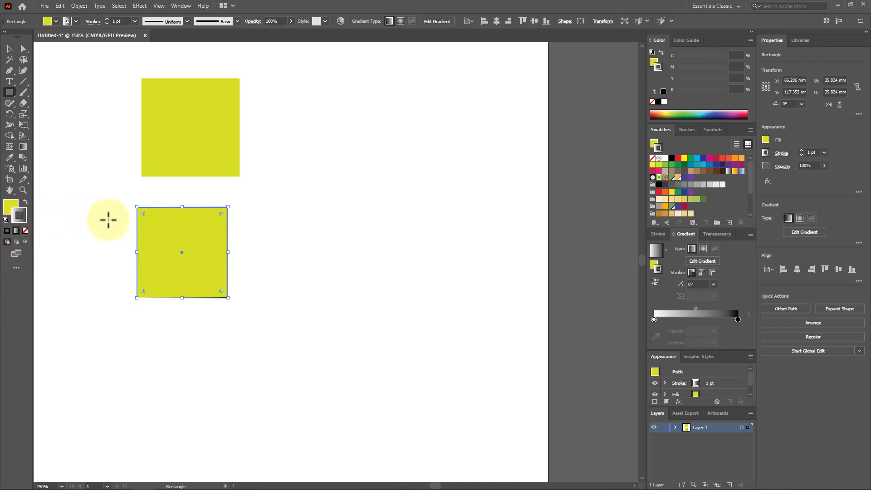
alt+scroll(149, 235, up, 4)
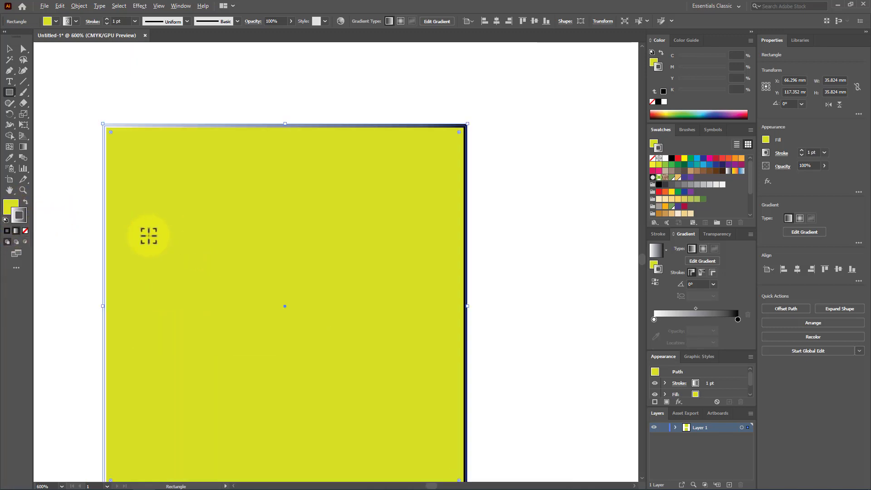
alt+scroll(149, 236, down, 1)
alt+scroll(100, 236, up, 1)
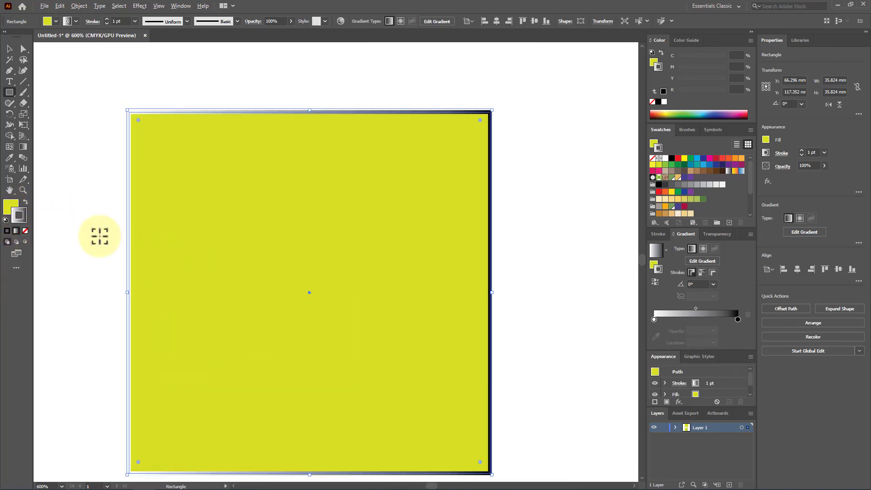
alt+scroll(100, 236, down, 1)
scroll(100, 235, up, 1)
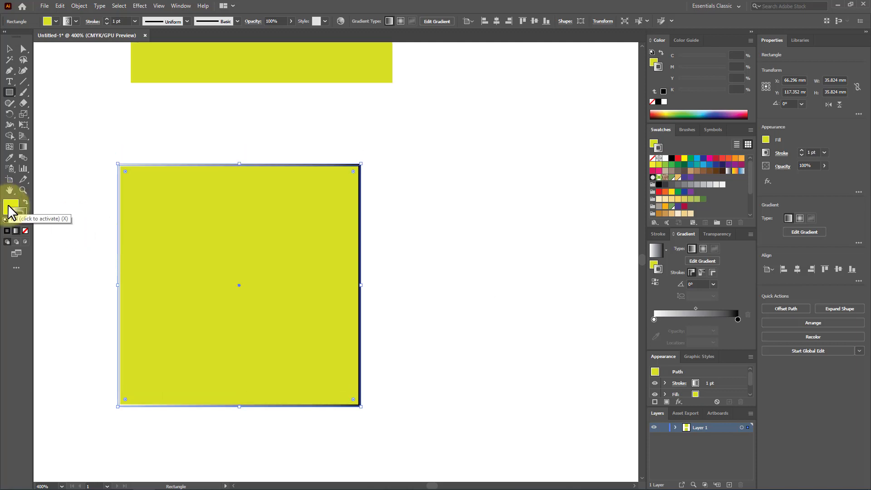
Switch the lower square's stroke to solid color and back to gradient, and set it to None
click(22, 220)
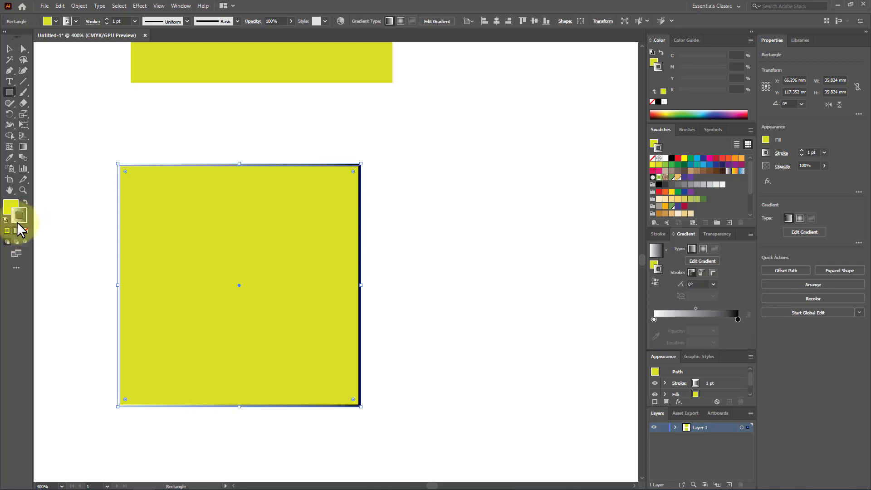
click(7, 231)
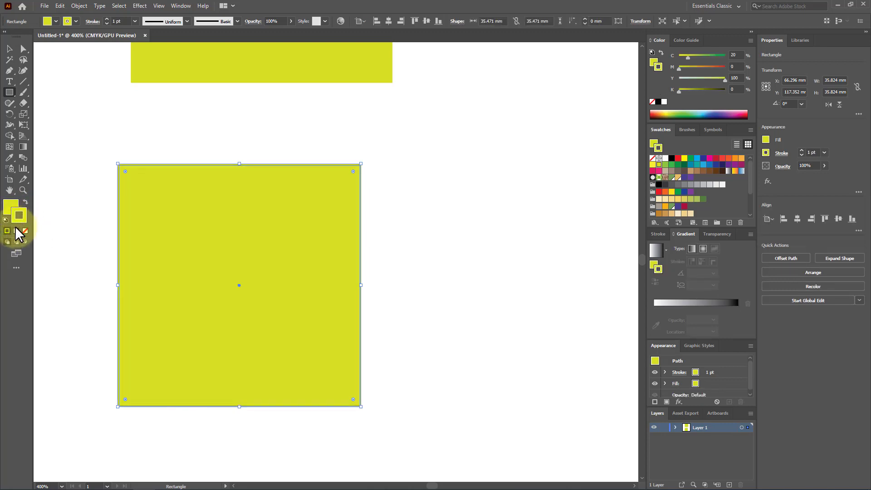
click(16, 232)
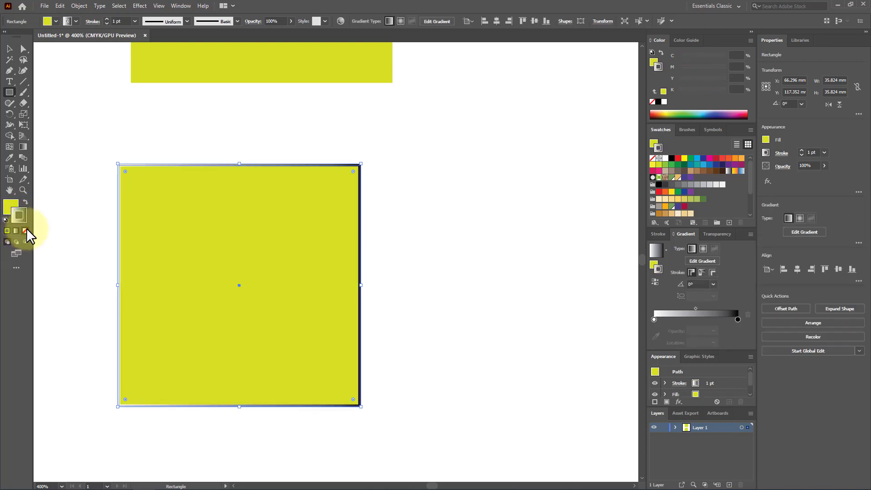
click(25, 231)
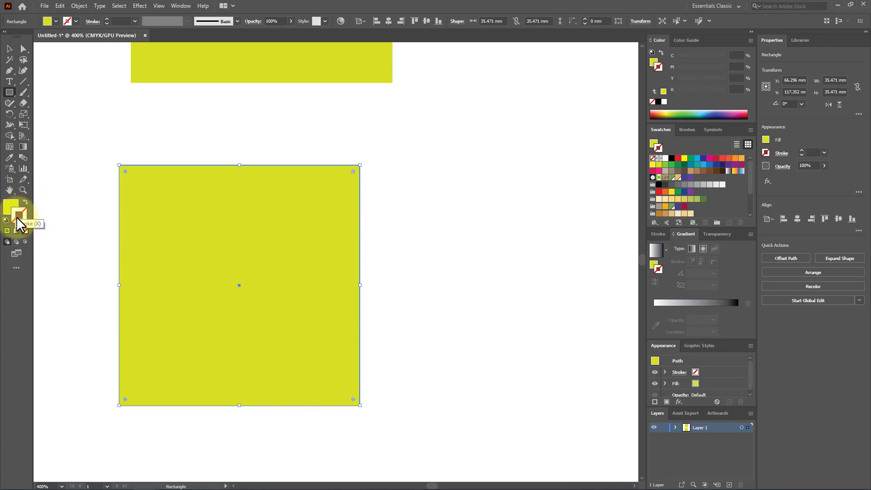
Switch the lower square's fill to gradient, to None, and back to the white-to-black gradient
click(9, 204)
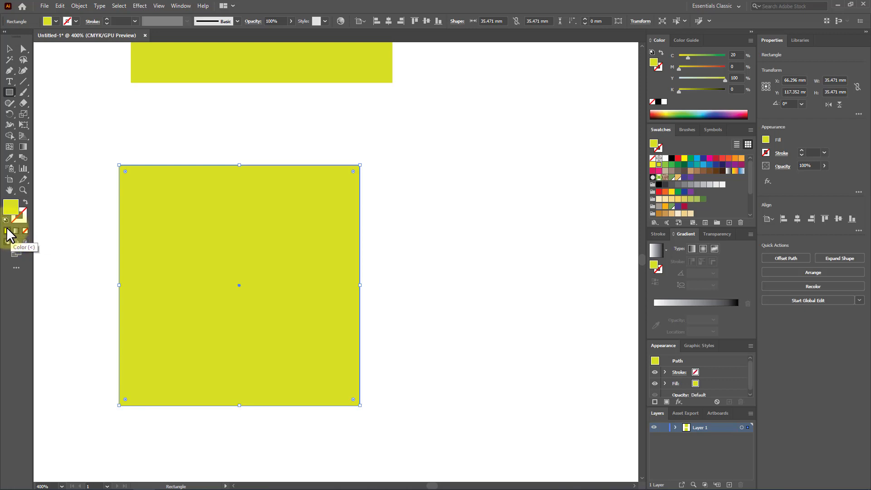
key(shift+period)
key(slash)
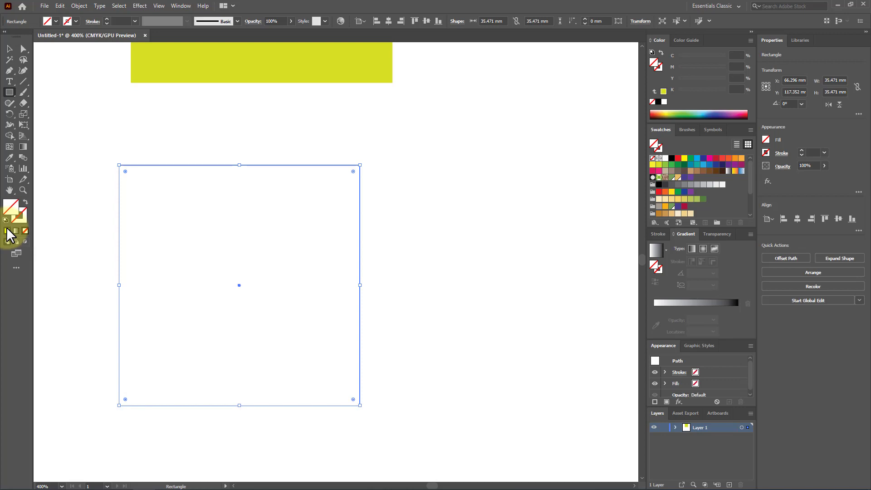
key(shift+period)
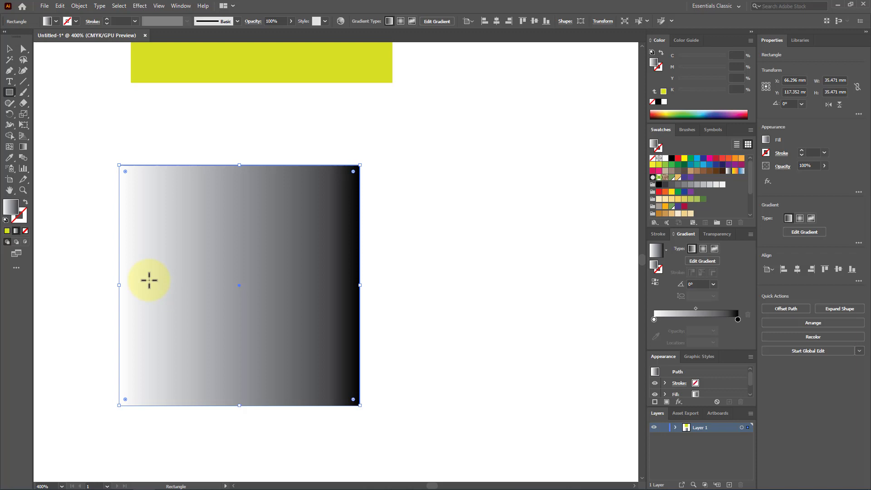
Detach the Gradient panel and float it on the canvas beside the gradient-filled square
scroll(149, 280, down, 1)
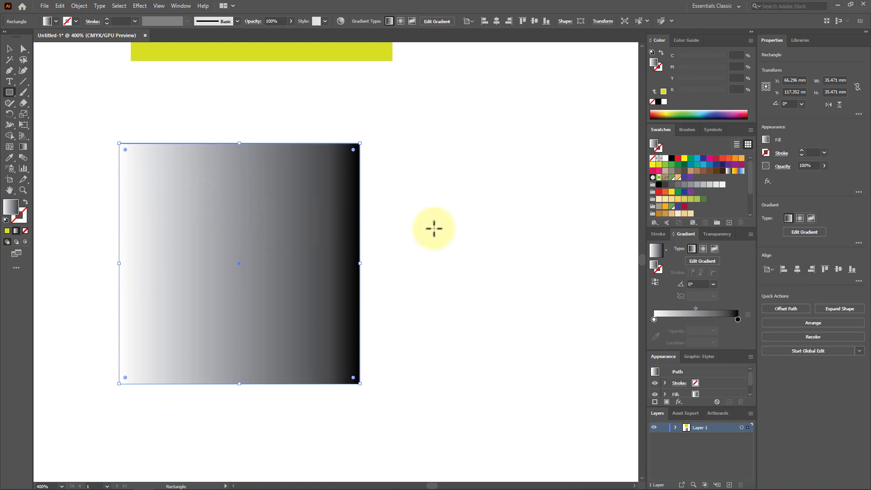
drag(686, 233, 435, 140)
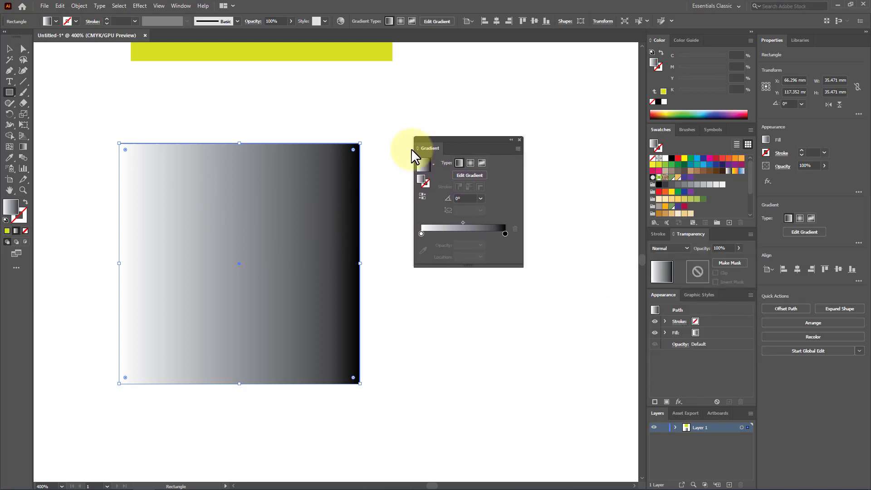
scroll(379, 154, down, 3)
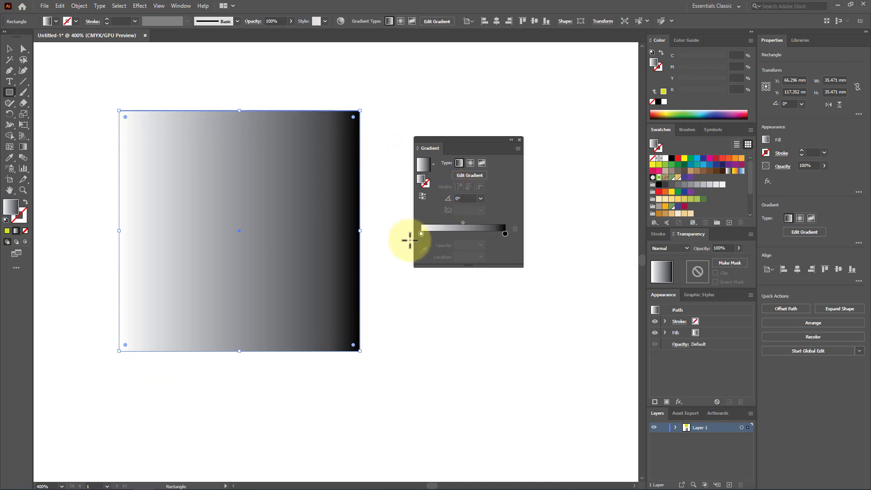
Try the Orange, Yellow and Fading Sky gradient presets on the square, and restore White, Black
click(432, 164)
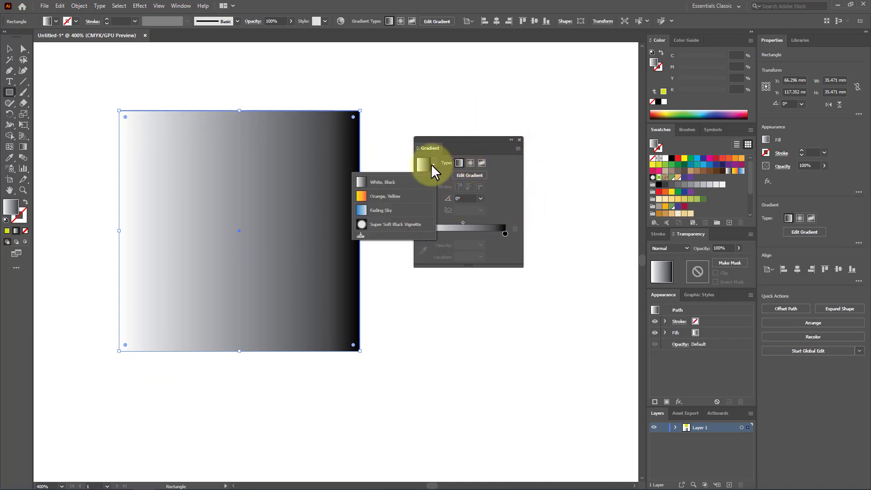
click(364, 199)
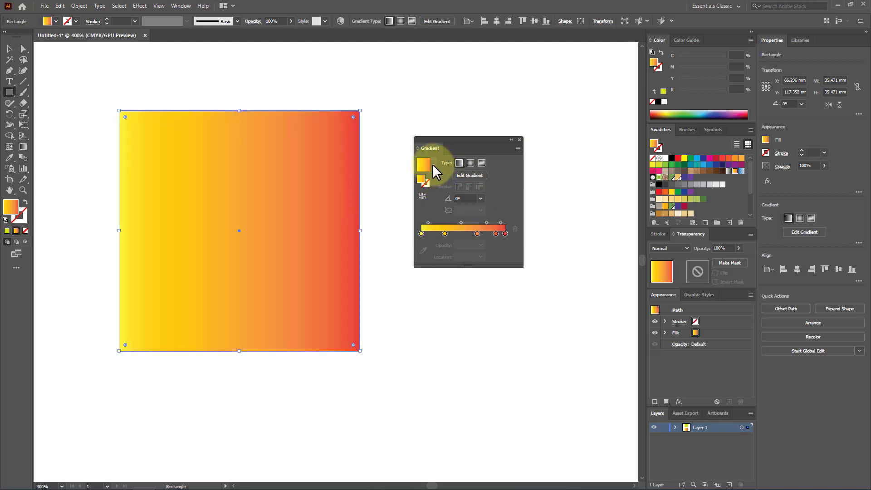
click(433, 164)
click(398, 213)
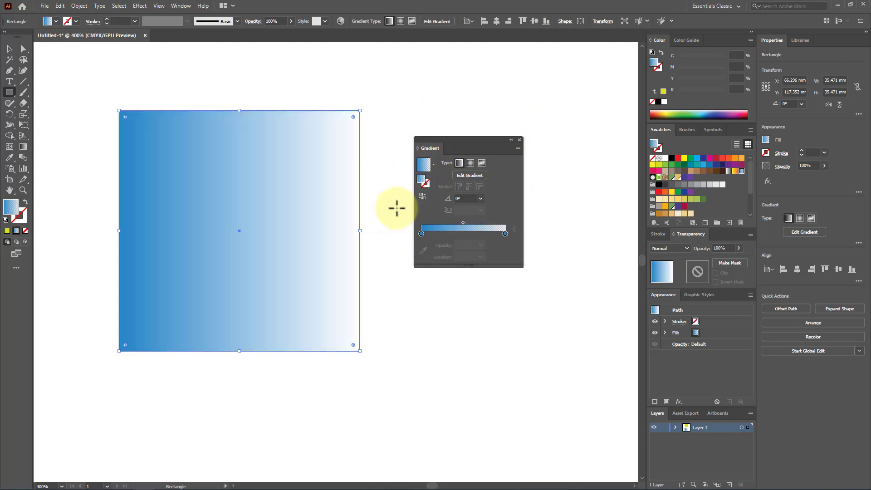
click(433, 164)
click(406, 183)
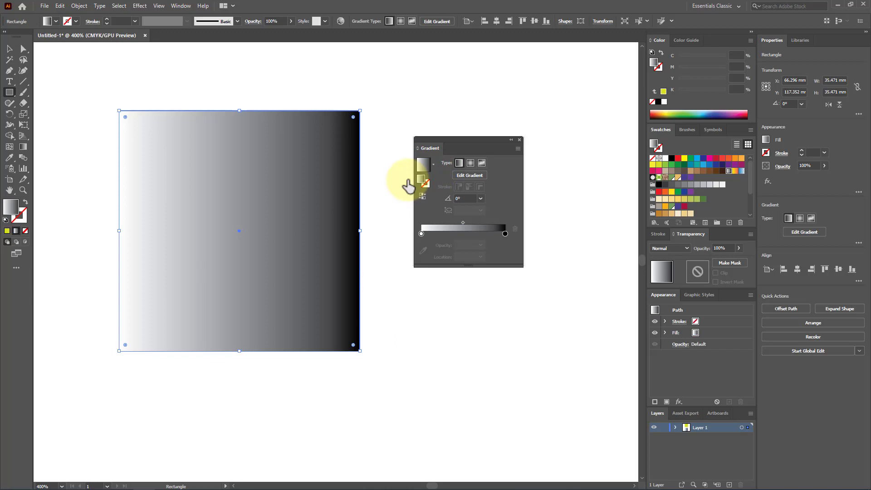
Activate gradient editing for the square and draw a short diagonal gradient at about -133° just outside its upper-right corner
click(478, 176)
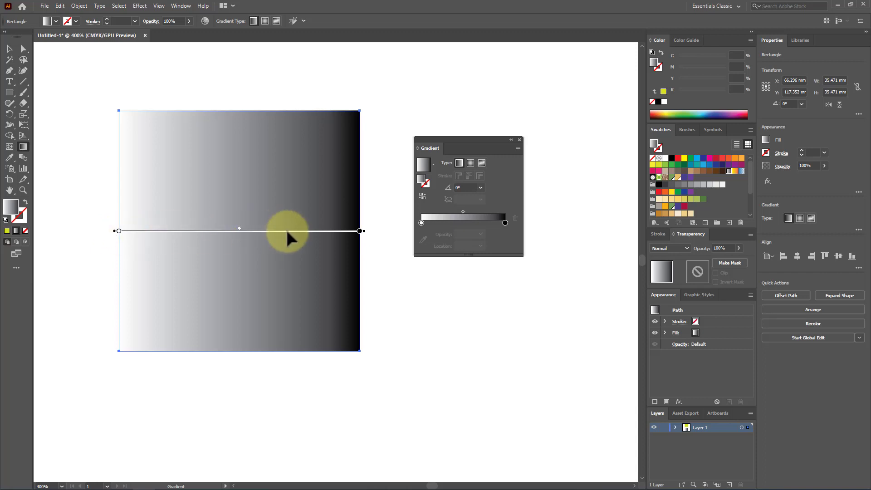
click(25, 144)
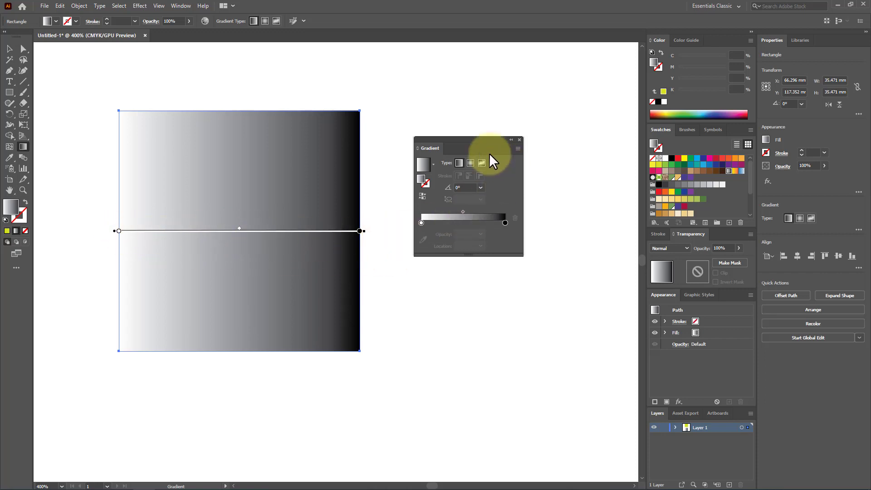
drag(470, 136, 456, 148)
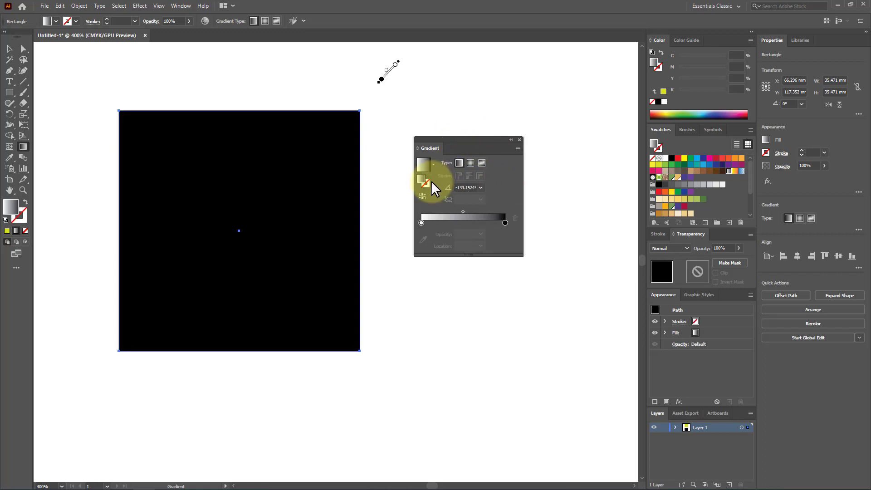
Undo the diagonal gradient, and try the Orange, Yellow preset on the square before reapplying White, Black
key(ctrl+z)
key(ctrl+z)
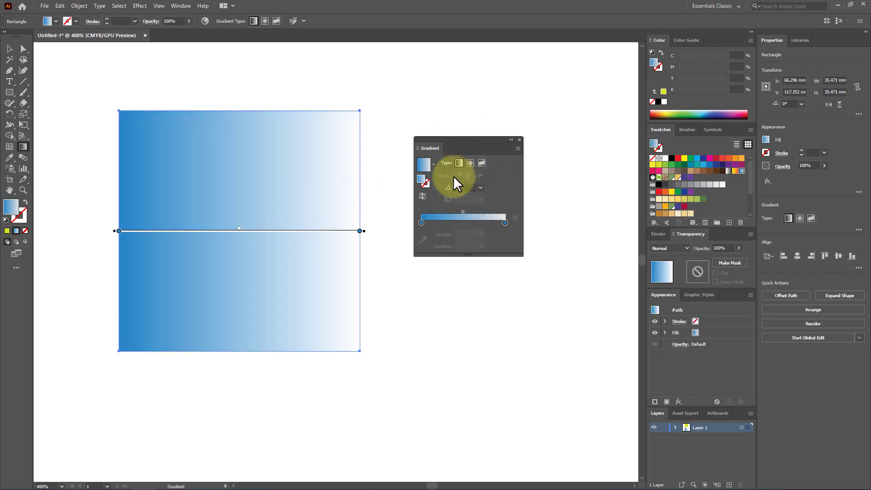
click(434, 163)
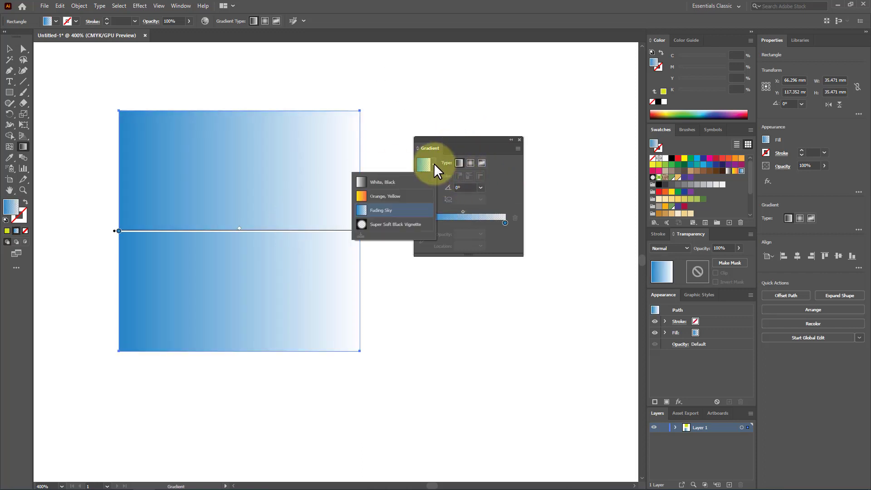
click(383, 202)
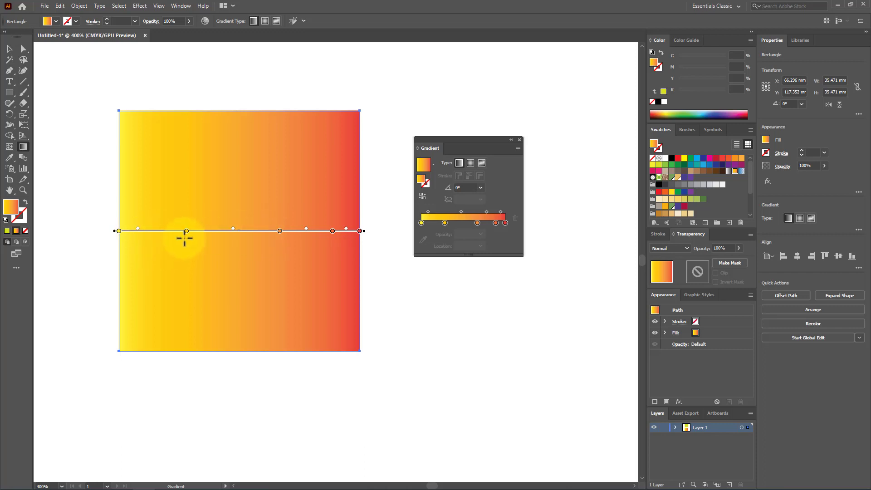
click(433, 165)
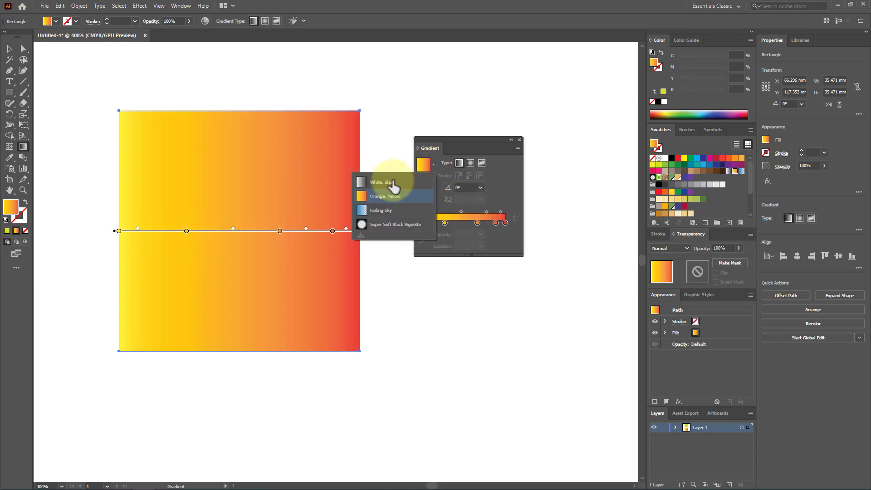
click(393, 186)
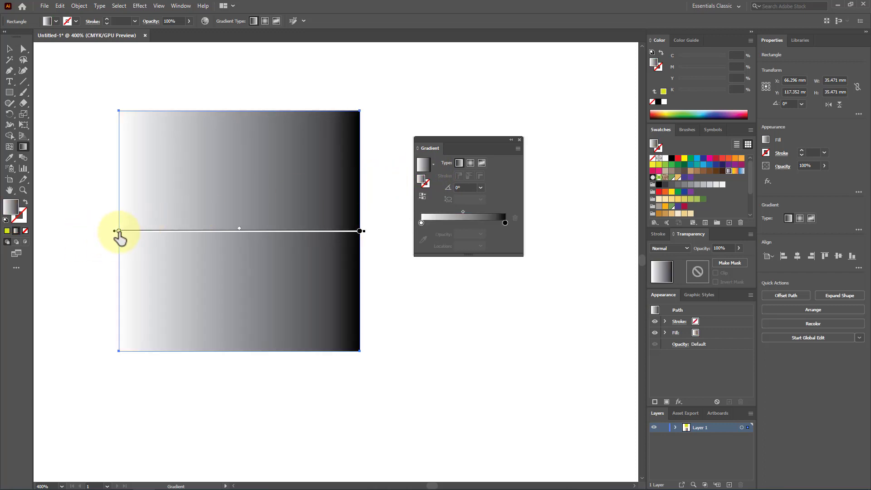
Move the white color stop to about 8% and the black stop to about 89% along the square's gradient
drag(119, 231, 150, 230)
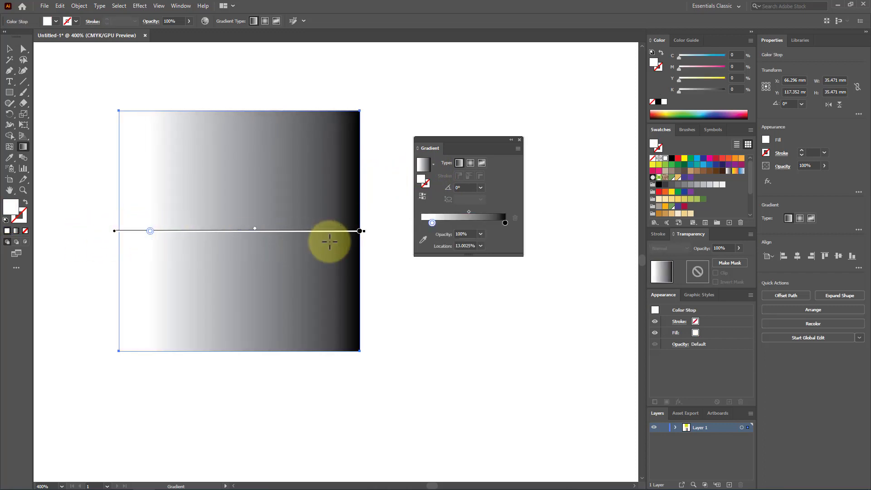
drag(360, 231, 345, 231)
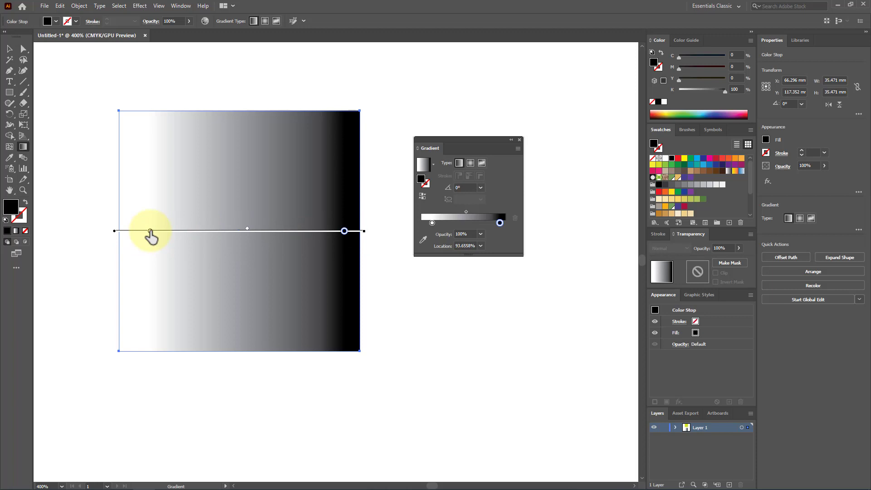
mouse_move(150, 231)
mouse_down()
mouse_move(187, 231)
mouse_move(138, 231)
mouse_up()
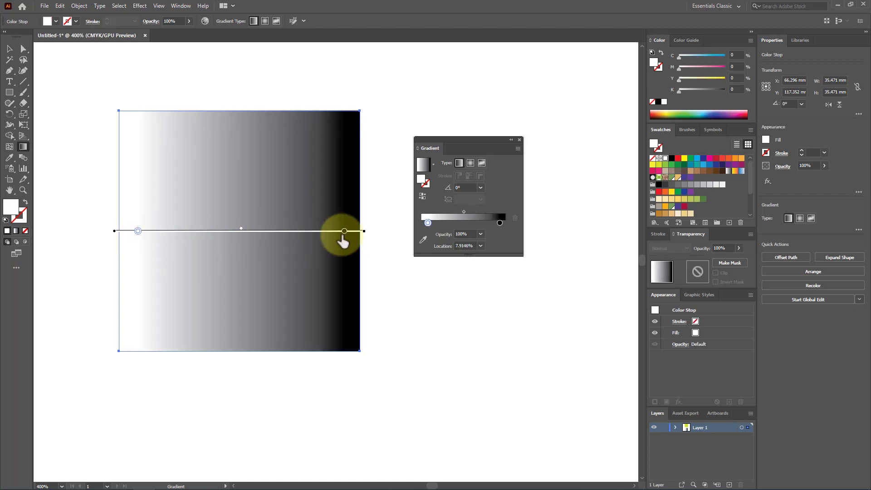
mouse_move(344, 231)
mouse_down()
mouse_move(325, 233)
mouse_move(333, 232)
mouse_up()
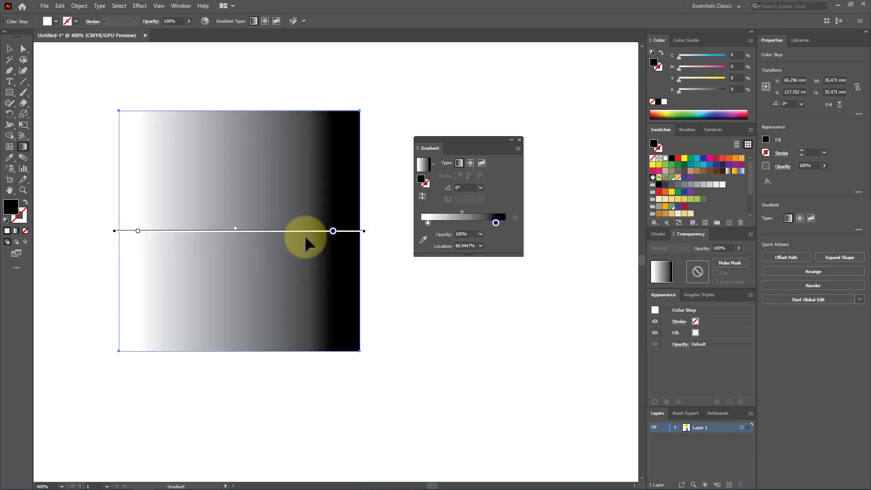
Try a dark blue swatch on the white color stop and recolor it orange-red (C=0 M=80 Y=95 K=0)
double_click(138, 231)
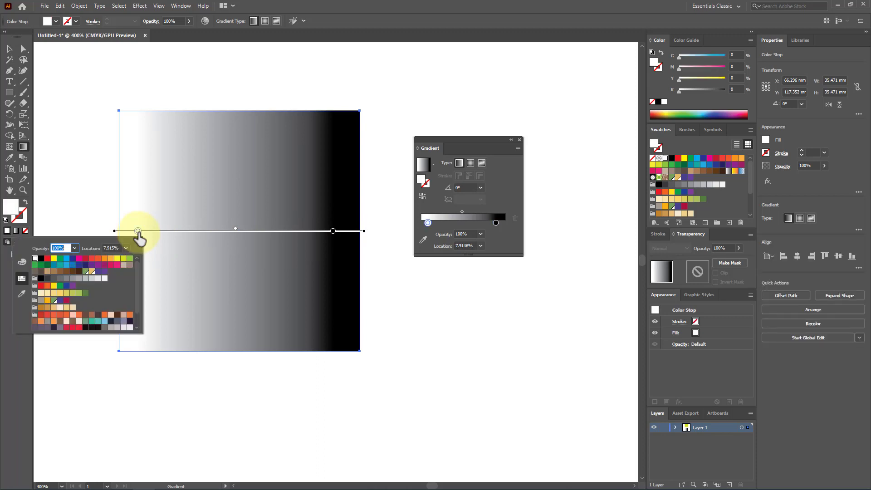
click(73, 258)
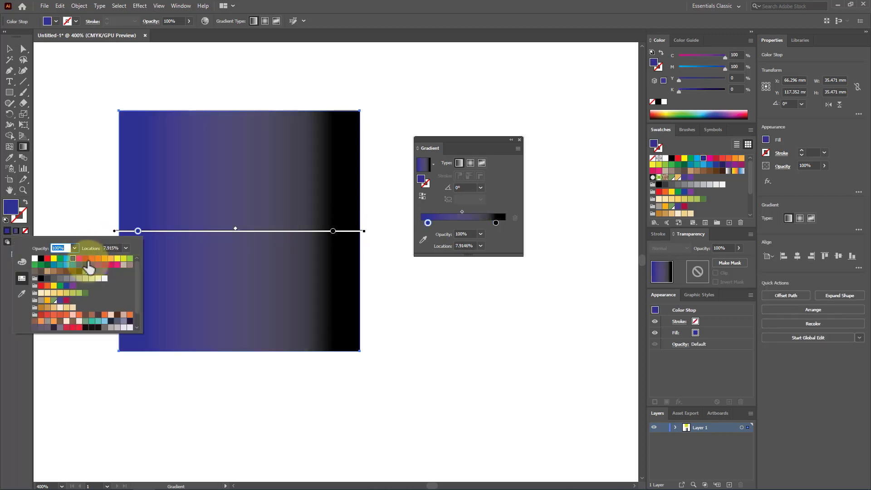
click(86, 259)
click(98, 258)
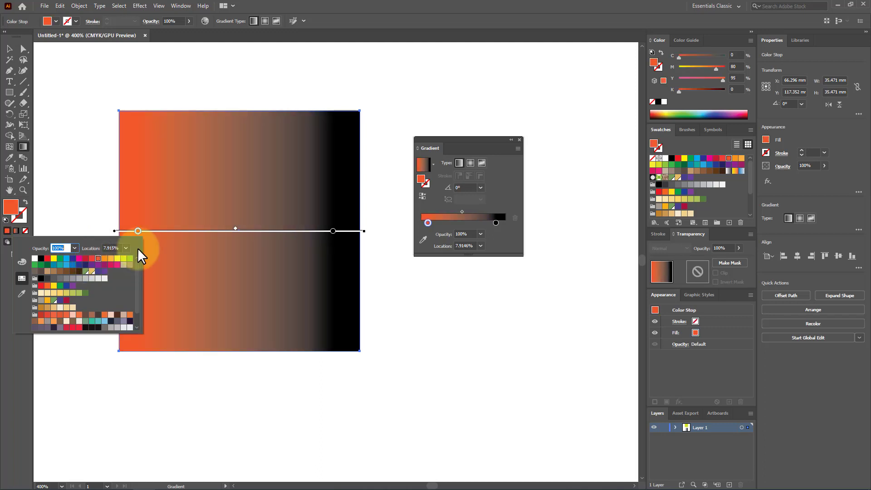
Recolor the black stop with the yellow swatch C=5 M=0 Y=90 K=0 and raise its cyan to about 36%
click(332, 231)
double_click(332, 231)
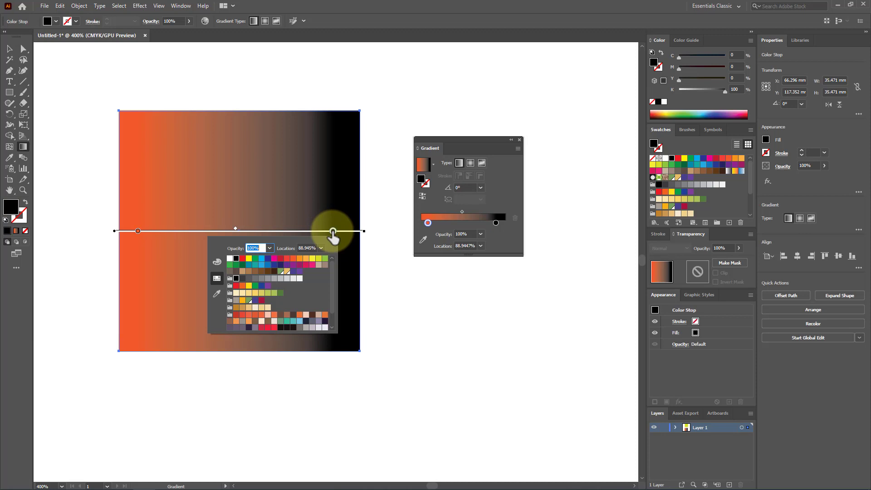
click(307, 259)
click(312, 258)
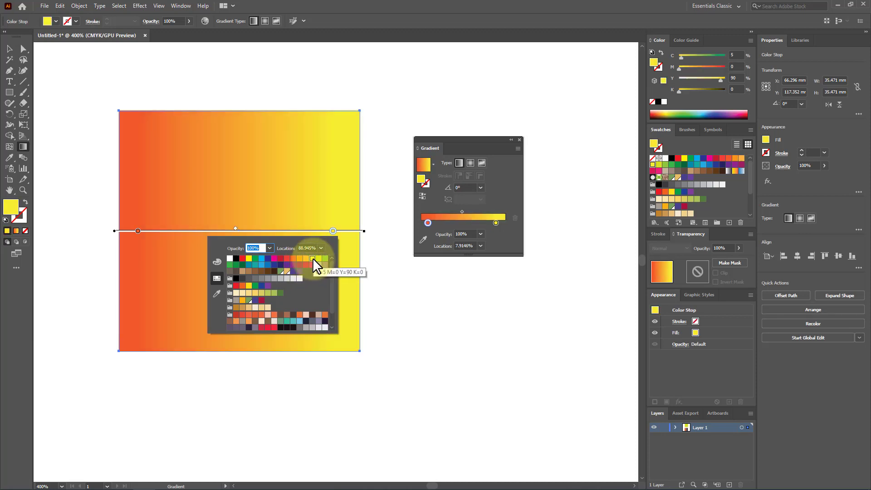
click(217, 262)
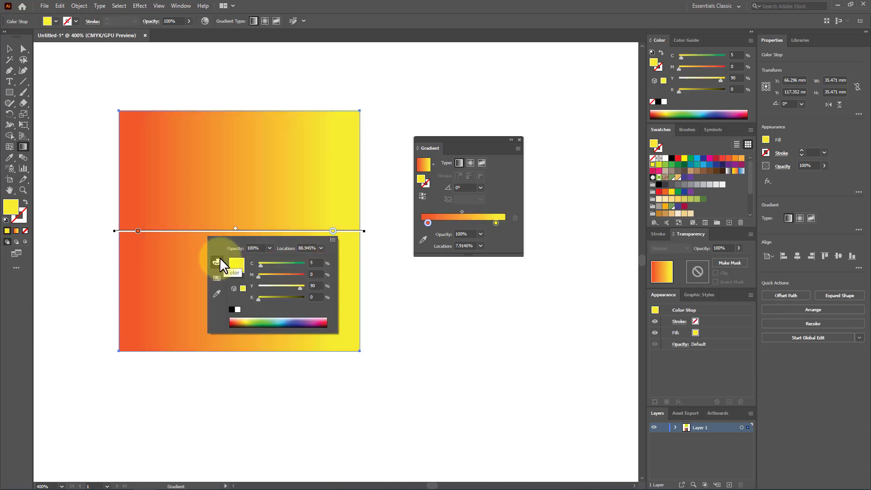
mouse_move(263, 262)
mouse_down()
mouse_move(284, 262)
mouse_move(268, 266)
mouse_up()
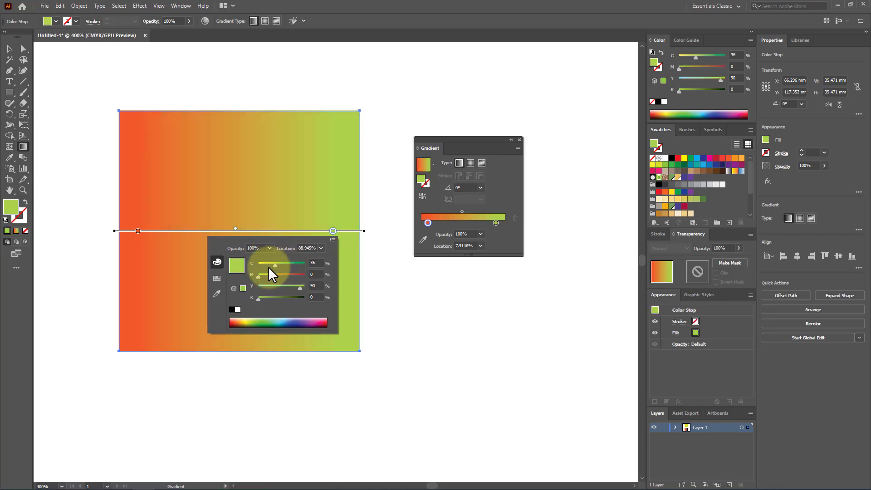
Sample the white canvas color for the orange-red stop and move the green stop to about 91%
click(216, 293)
click(426, 297)
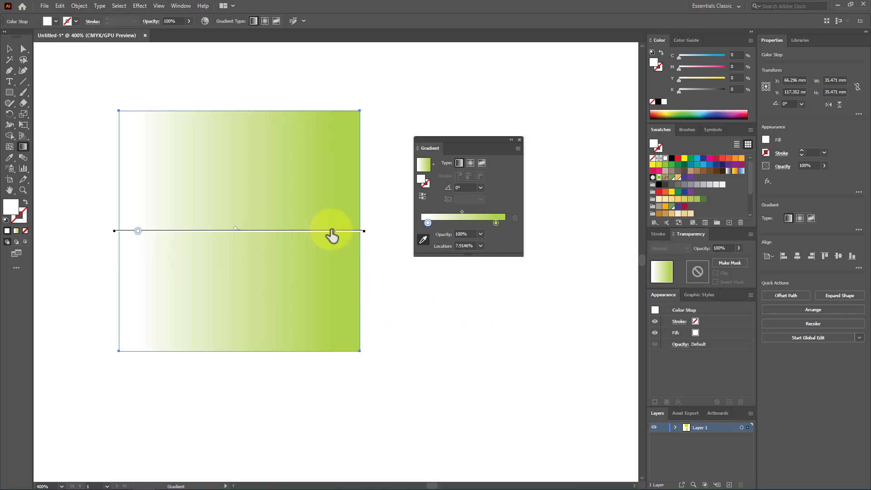
drag(332, 231, 303, 231)
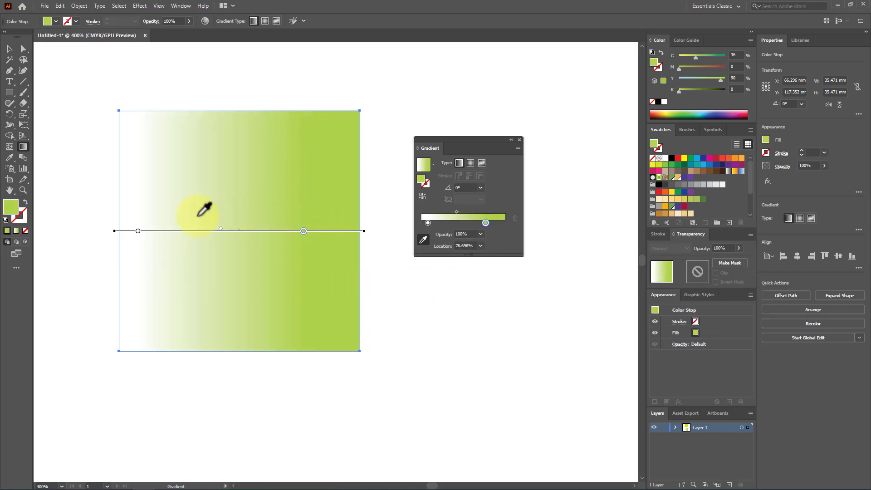
mouse_move(486, 222)
mouse_down()
mouse_move(472, 222)
mouse_move(498, 223)
mouse_up()
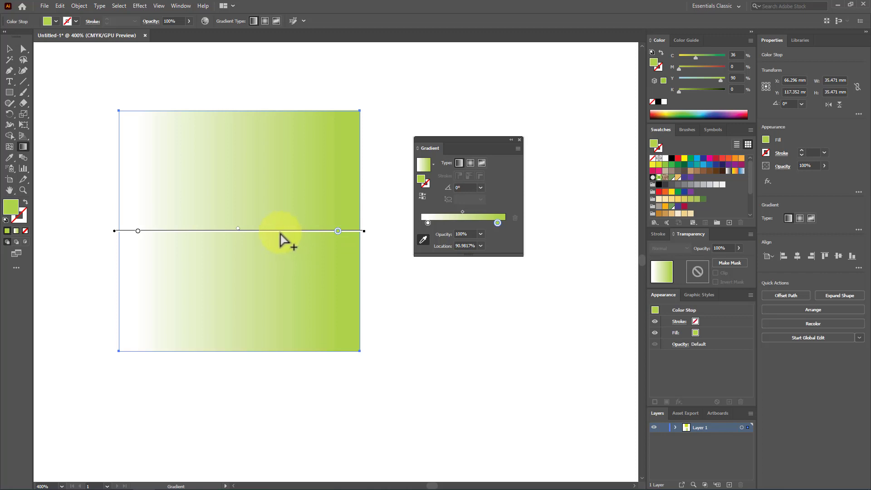
Add four intermediate color stops between the white and green ends, two of them at about 65% and 80%
scroll(285, 235, up, 1)
scroll(284, 232, up, 1)
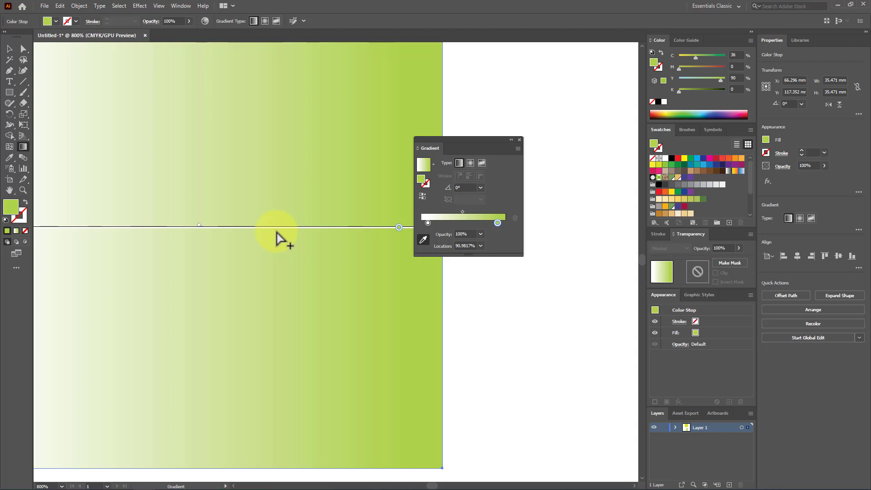
click(277, 232)
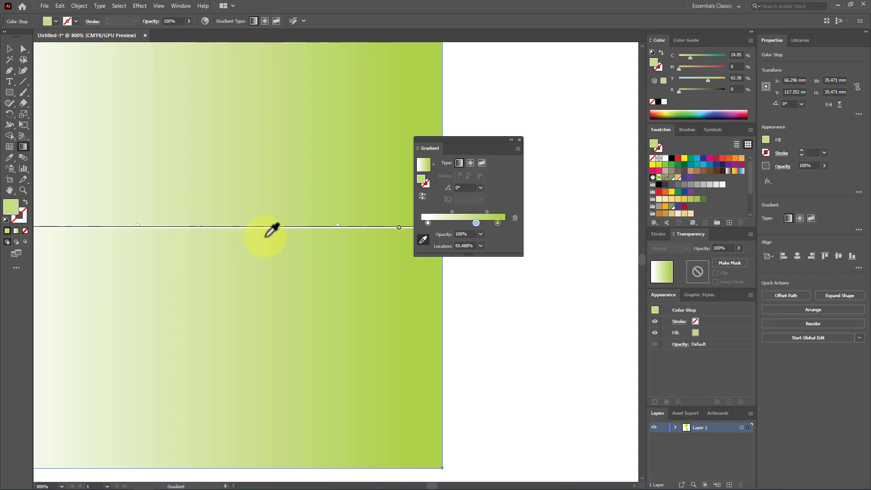
drag(476, 223, 447, 220)
click(456, 222)
click(476, 224)
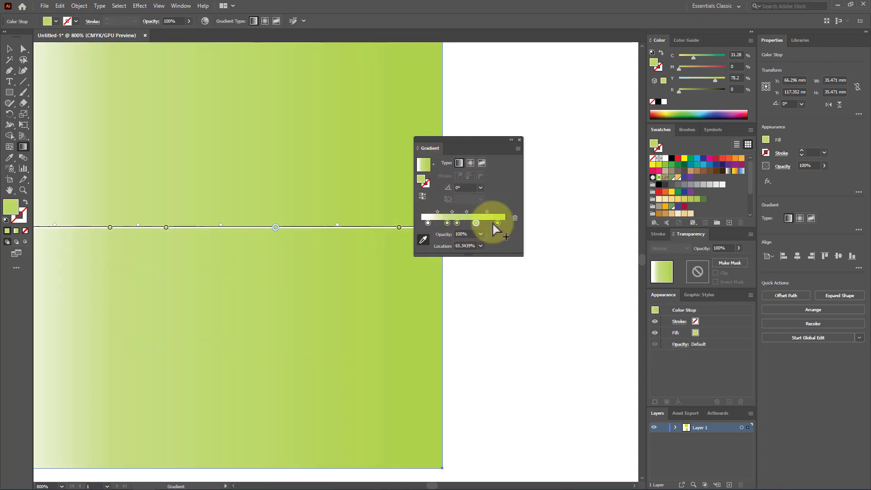
click(489, 225)
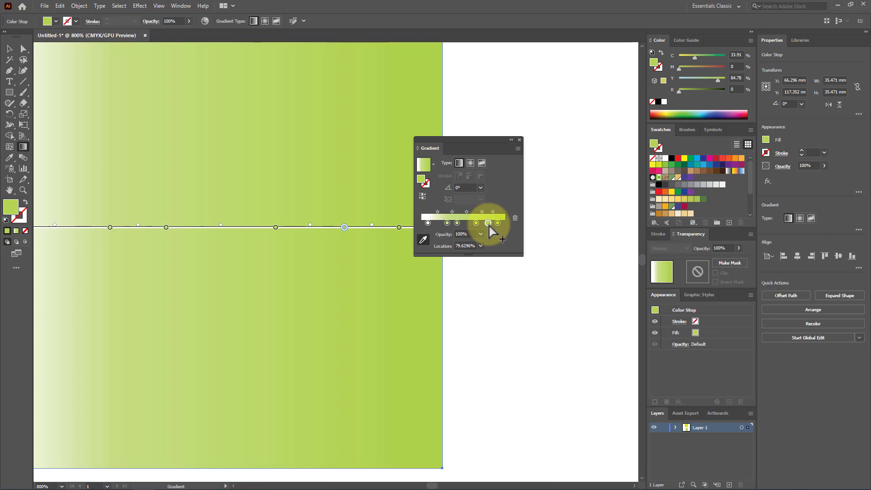
Move the first intermediate stop to about 26% and recolor it orange (C=0 M=50 Y=100 K=0)
drag(448, 220, 442, 221)
double_click(443, 222)
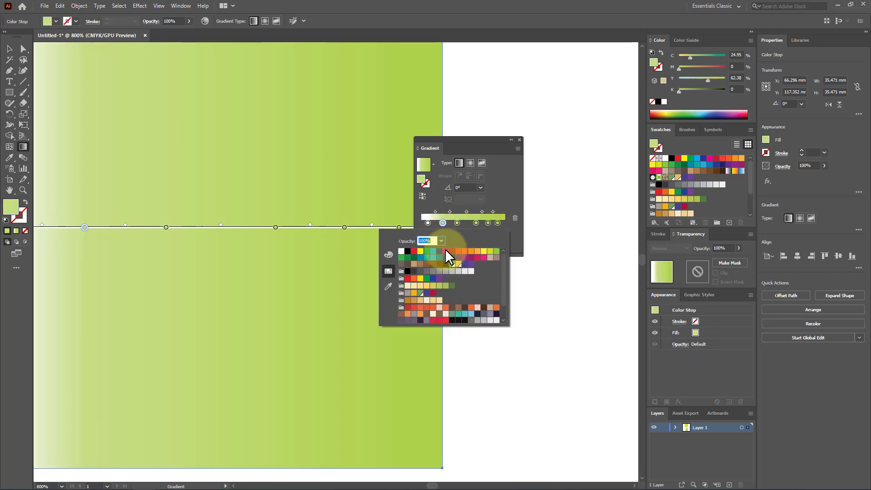
click(452, 251)
click(458, 251)
click(471, 252)
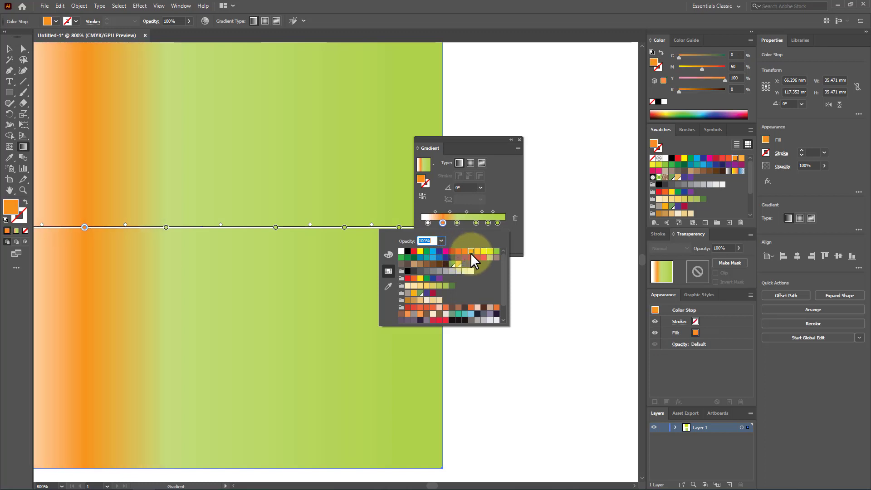
click(451, 224)
Move the Gradient panel clear of the square, and delete the orange stop and the green stop next to it
click(443, 222)
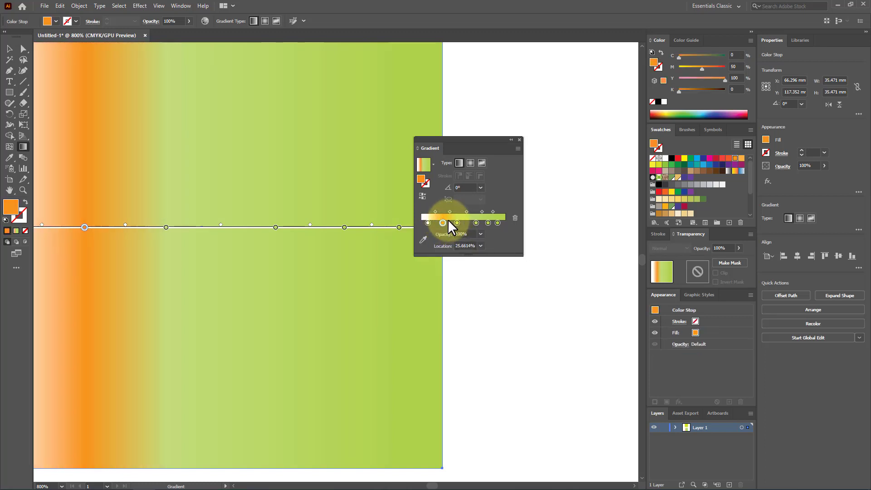
drag(456, 138, 484, 135)
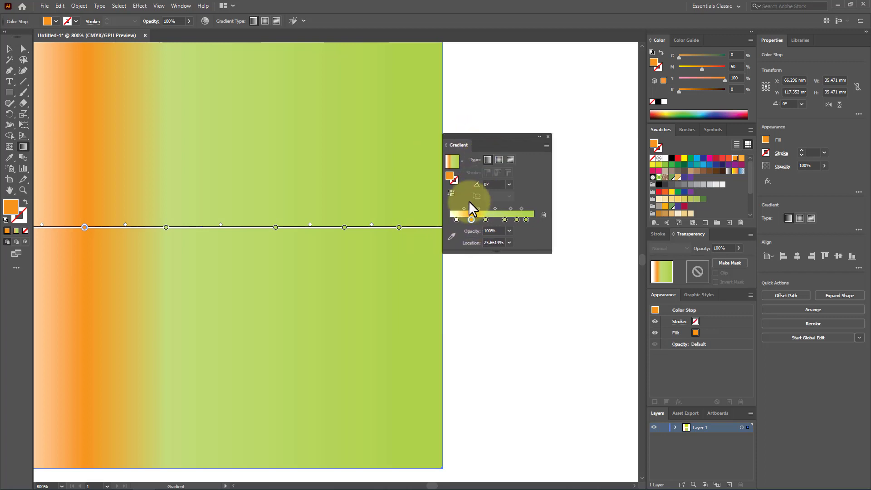
click(544, 215)
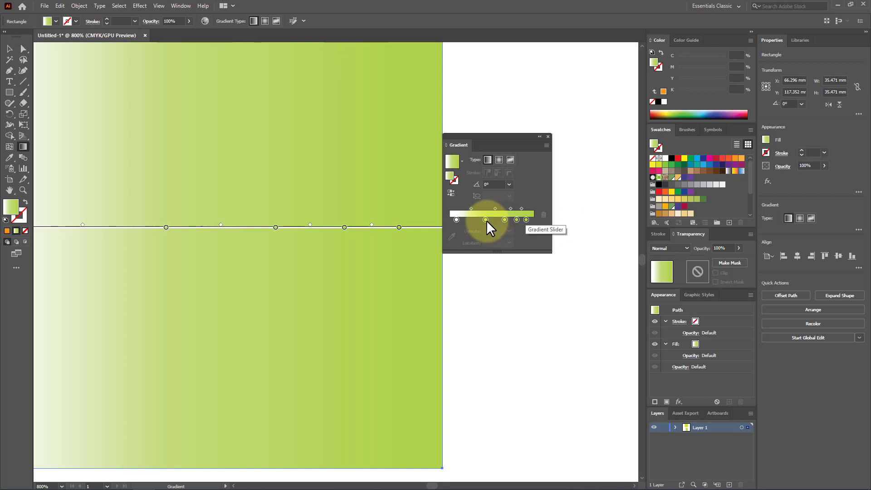
click(486, 220)
click(545, 215)
Remove the two remaining intermediate color stops from the gradient bar on the square
click(272, 234)
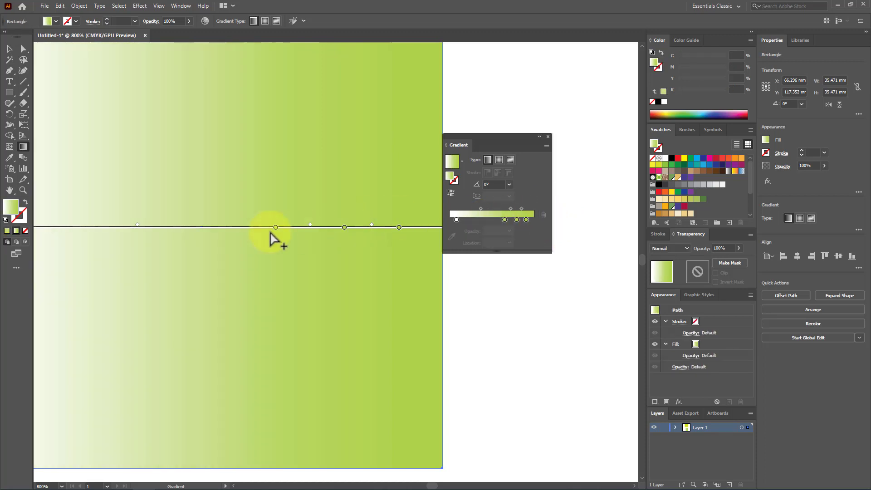
click(282, 237)
drag(275, 226, 303, 330)
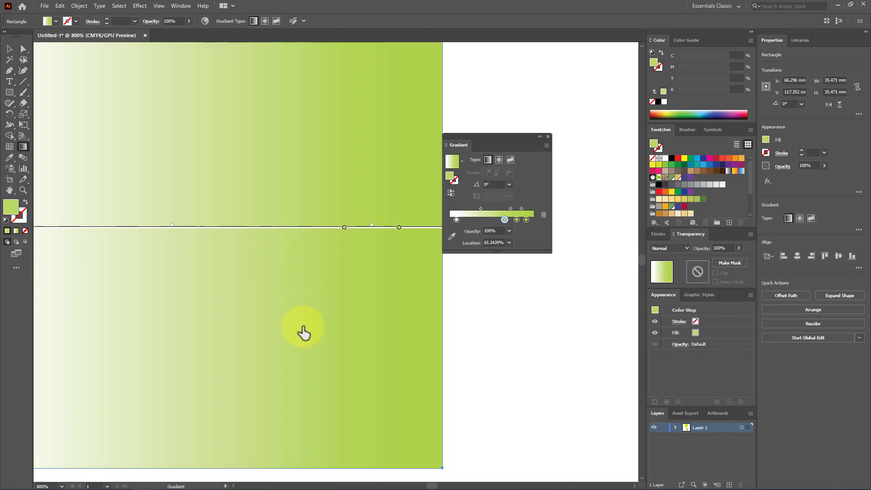
mouse_move(345, 228)
mouse_down()
mouse_move(360, 318)
mouse_move(359, 307)
mouse_up()
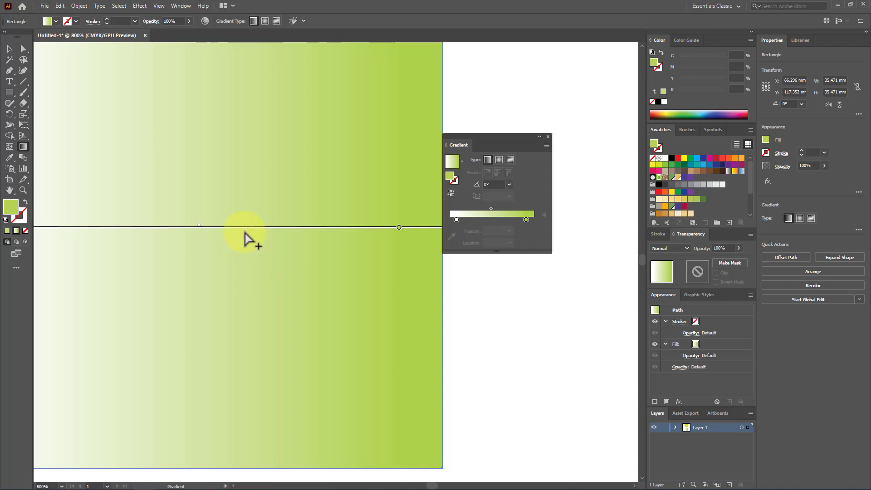
Draw a diagonal gradient at about 22° positioned over the square's centre and add a color stop at about 64%
drag(244, 241, 365, 162)
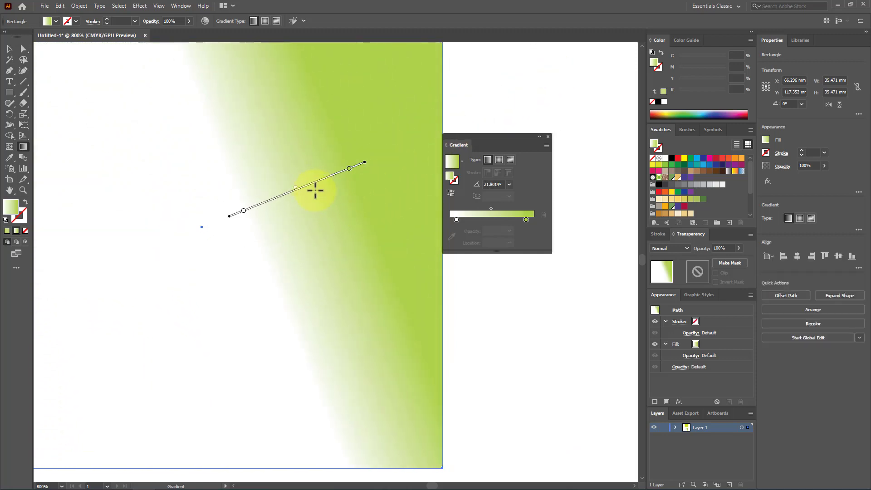
mouse_move(312, 187)
mouse_down()
mouse_move(423, 383)
mouse_move(511, 388)
mouse_move(280, 372)
mouse_move(159, 401)
mouse_move(279, 351)
mouse_move(221, 192)
mouse_move(142, 346)
mouse_move(238, 414)
mouse_move(306, 292)
mouse_move(331, 307)
mouse_move(239, 331)
mouse_move(218, 220)
mouse_up()
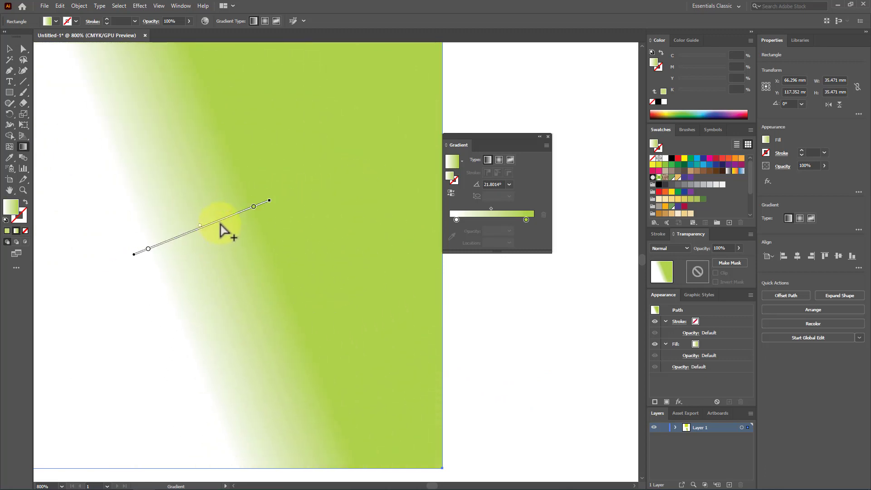
click(220, 223)
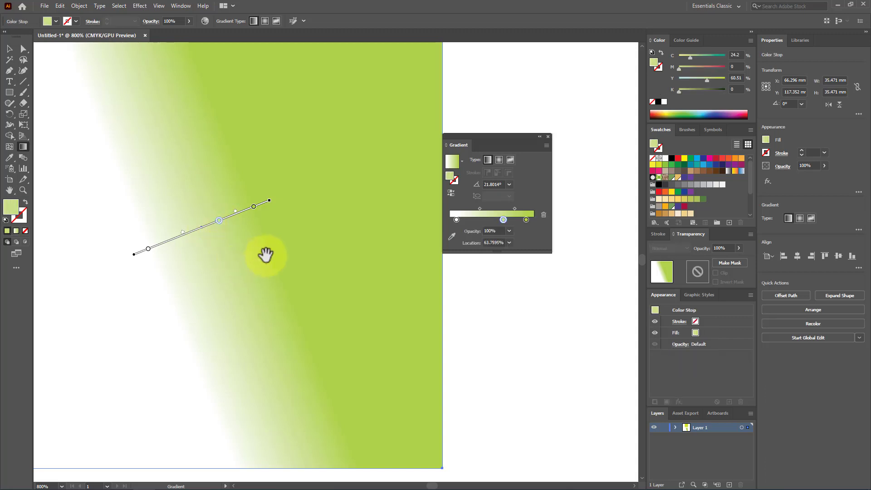
Redraw the gradient as a longer diagonal from outside the square's lower-left side to its upper-right edge
key(ctrl+minus)
key(ctrl+minus)
key(ctrl+minus)
drag(142, 305, 348, 175)
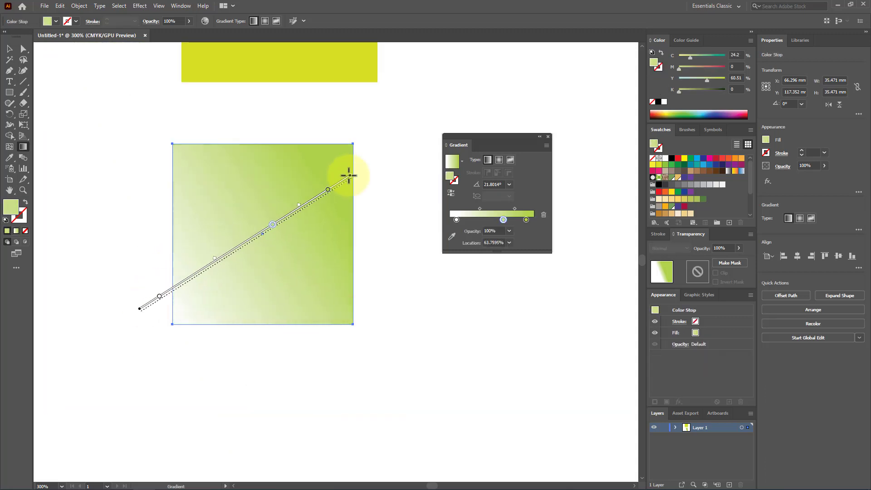
Redraw the square's gradient in several directions, finishing with a nearly horizontal one from beyond its right edge to beyond its left edge, about -177°
drag(244, 126, 314, 335)
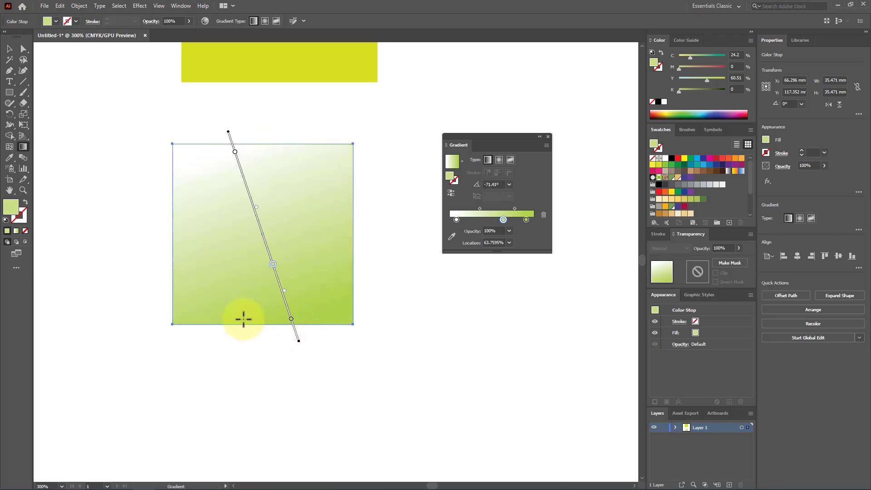
drag(240, 322, 364, 180)
drag(379, 230, 155, 239)
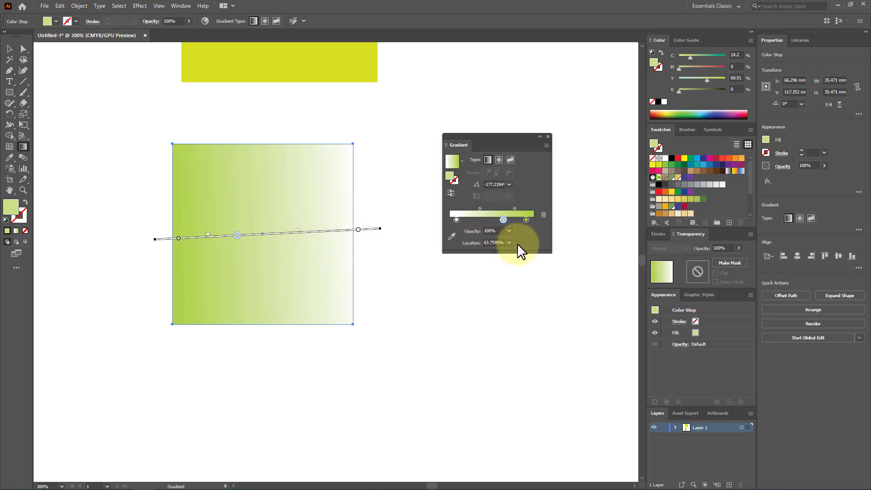
click(493, 231)
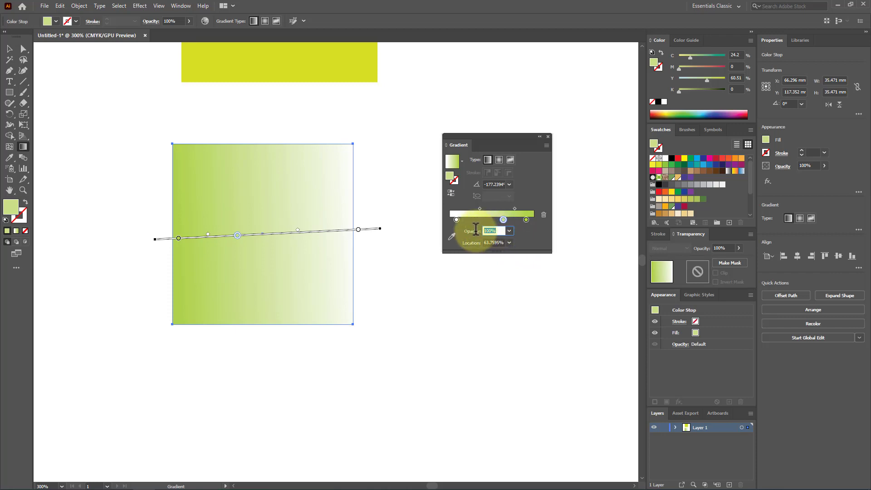
Move the gradient square so that it overlaps the left half of the yellow square
click(10, 49)
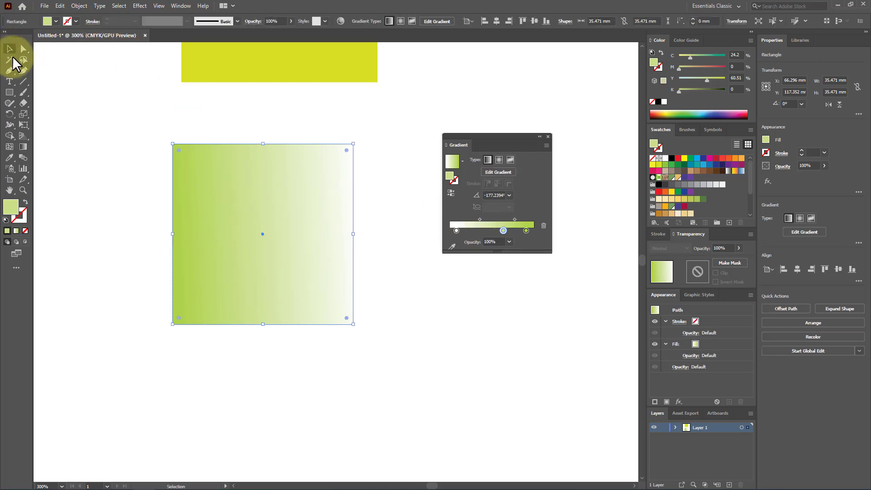
drag(218, 195, 178, 109)
click(285, 305)
scroll(286, 303, down, 2)
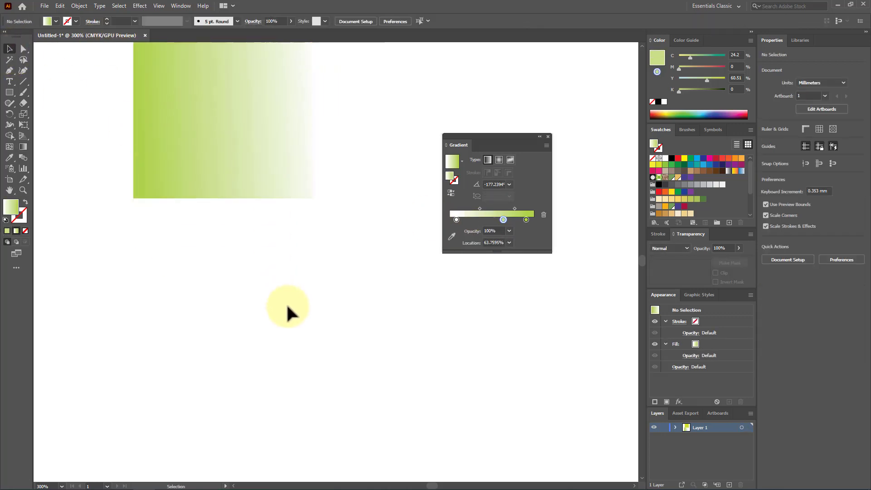
scroll(285, 303, up, 5)
drag(342, 150, 356, 281)
click(307, 366)
drag(252, 248, 243, 239)
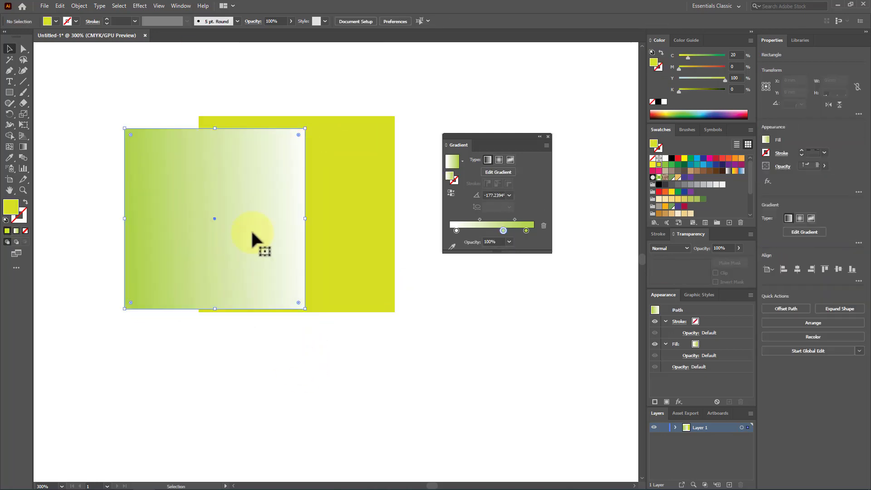
drag(278, 211, 273, 207)
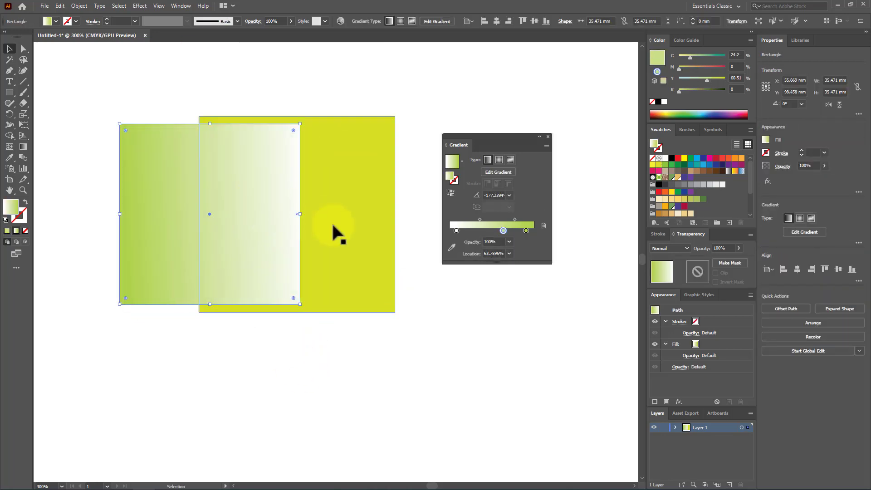
click(296, 362)
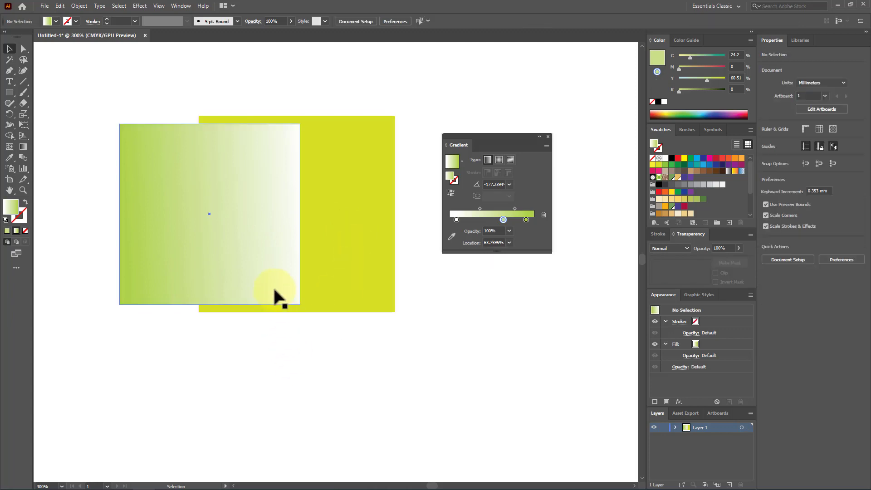
Redraw the overlapping square's gradient horizontally, first left to right and finally from just beyond its right edge to just beyond its left edge
click(272, 233)
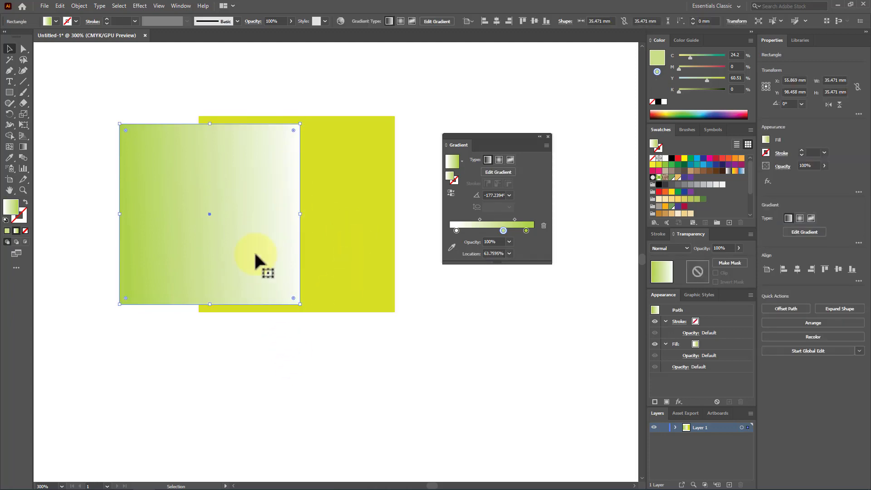
click(260, 350)
click(165, 242)
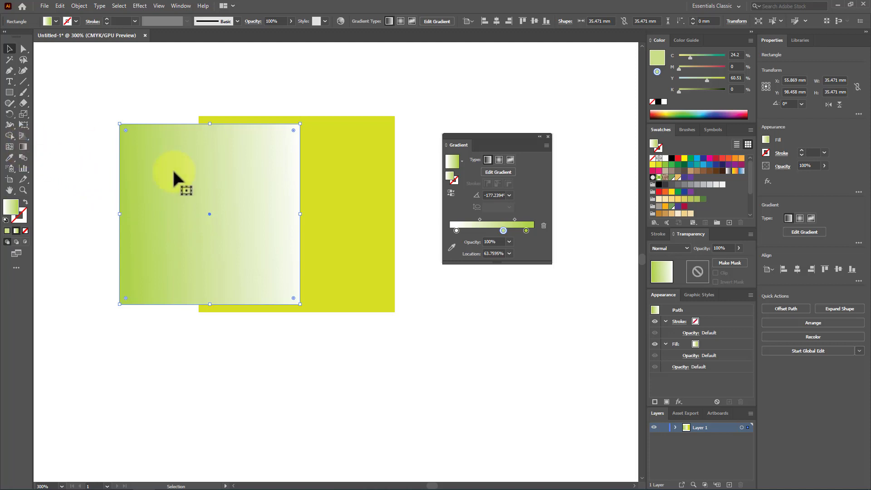
click(23, 146)
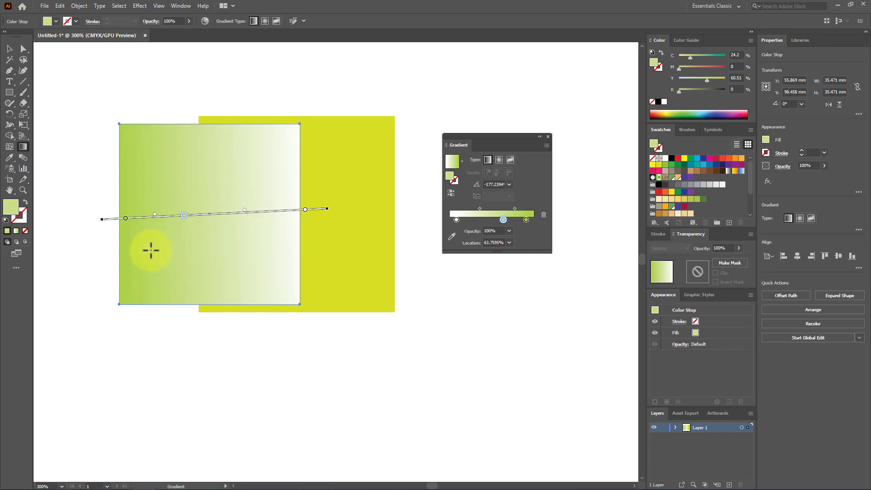
mouse_move(125, 257)
mouse_down()
mouse_move(135, 232)
mouse_move(281, 207)
mouse_move(292, 247)
mouse_move(285, 257)
mouse_up()
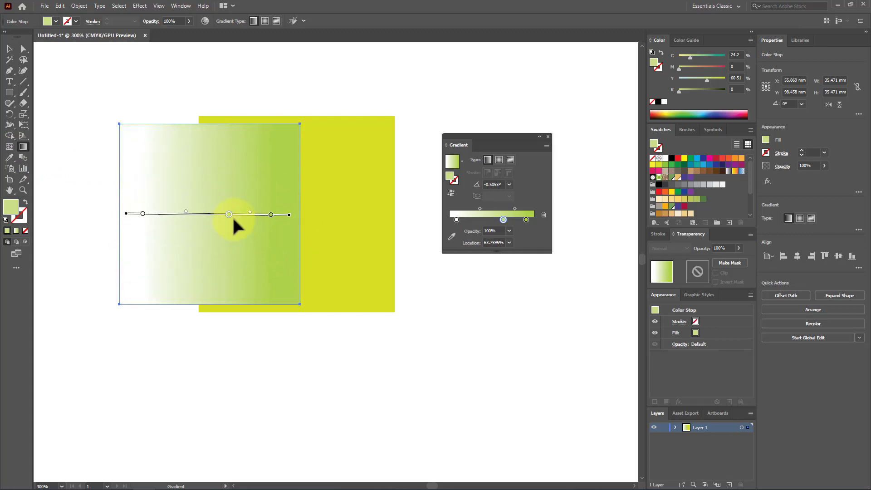
drag(308, 192, 117, 194)
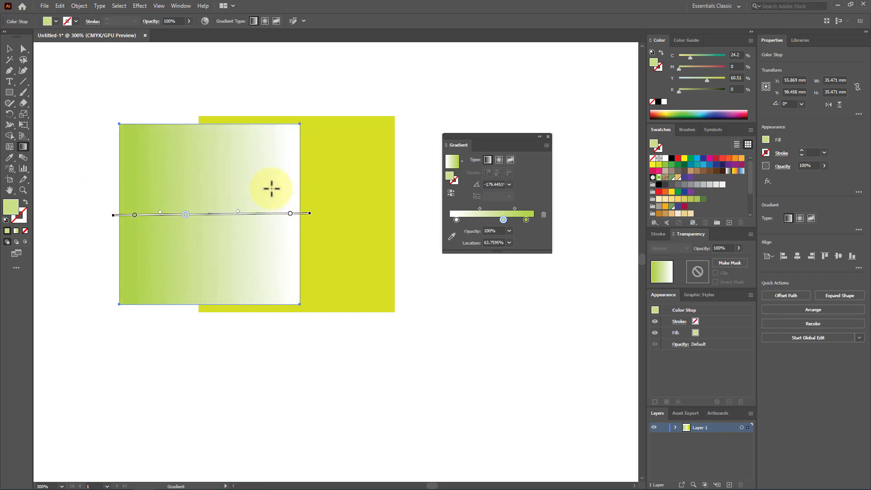
Set the opacity of the gradient's white color stop to 0%
click(290, 214)
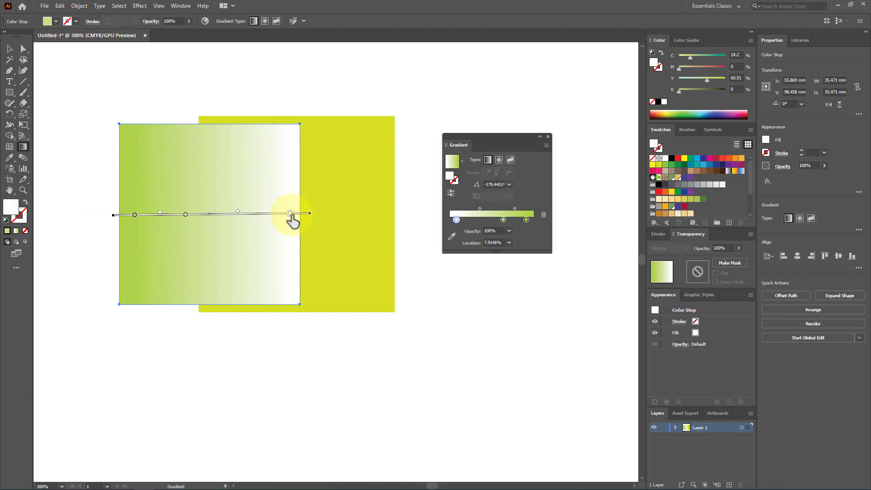
click(509, 232)
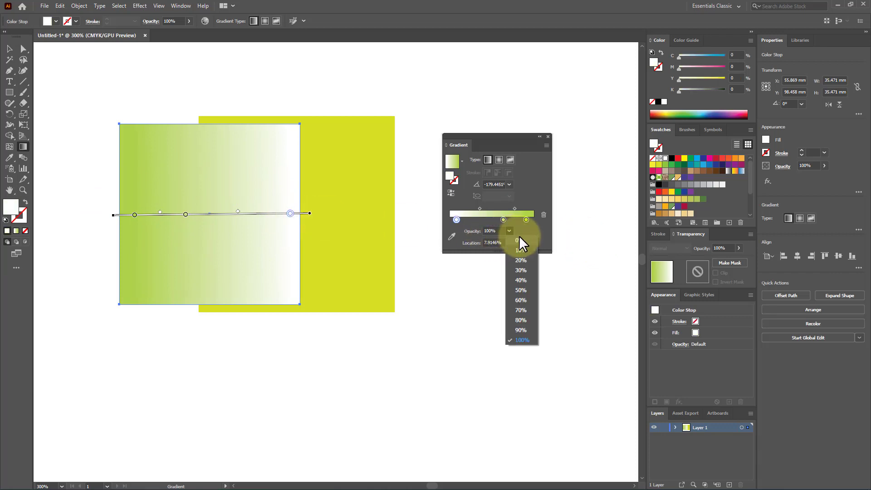
click(519, 237)
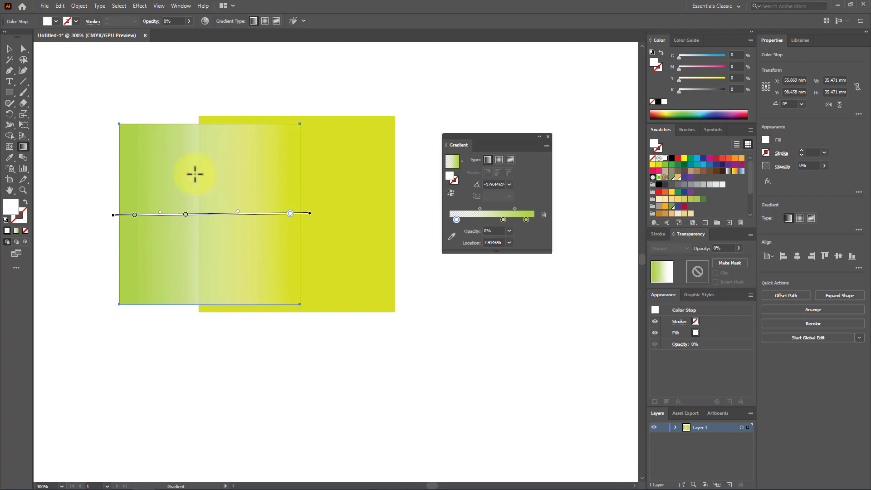
Redraw the gradient from beyond the square's right side to its left edge, and slide the transparent stop to about 18%
mouse_move(141, 176)
mouse_down()
mouse_move(291, 177)
mouse_move(122, 178)
mouse_up()
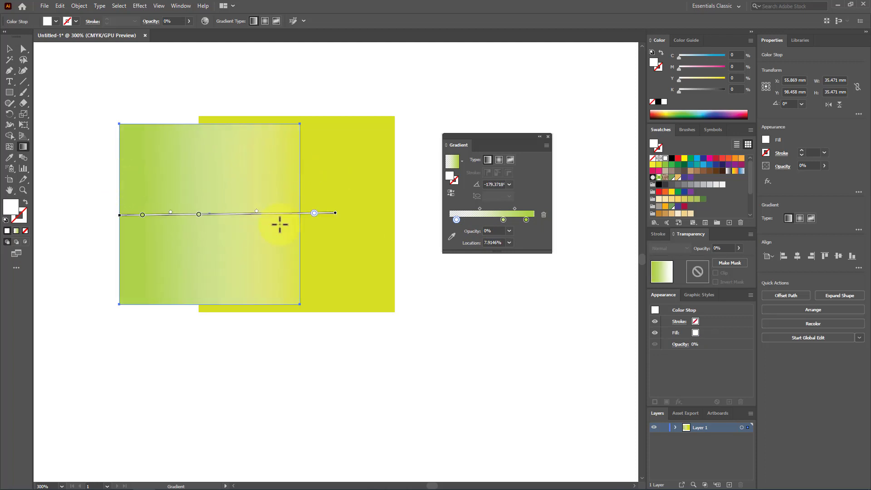
drag(299, 214, 293, 214)
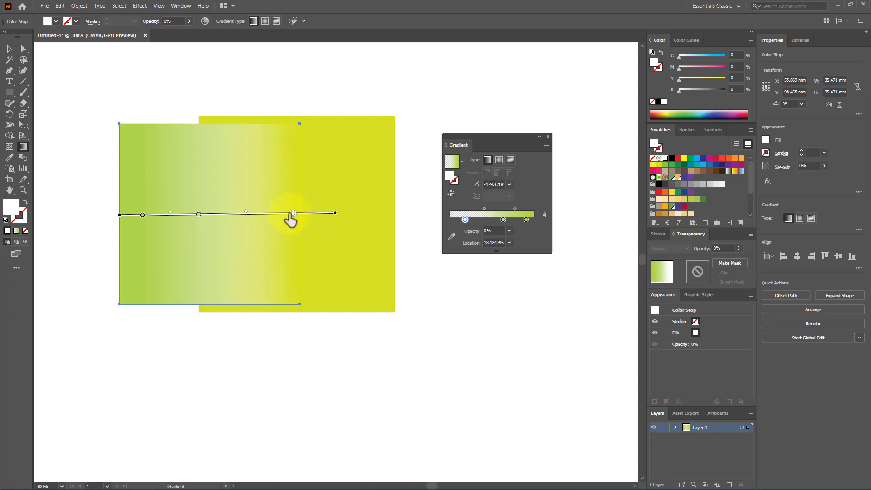
click(509, 230)
click(509, 230)
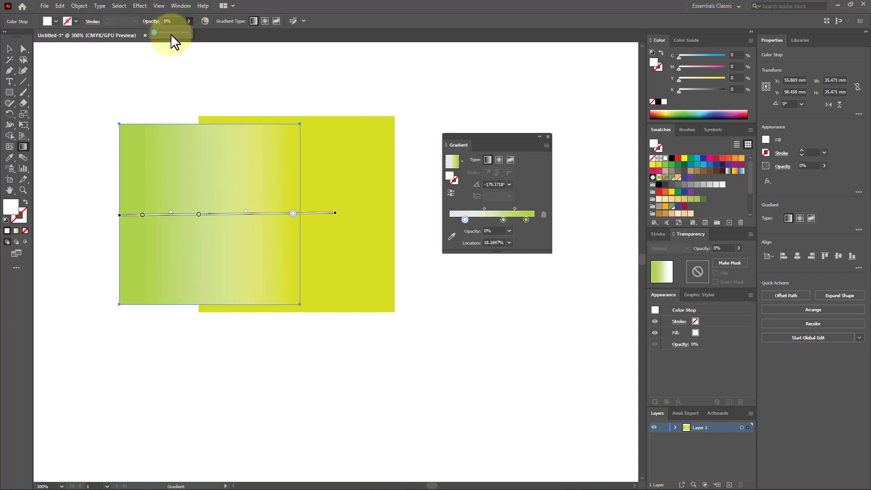
drag(157, 31, 135, 28)
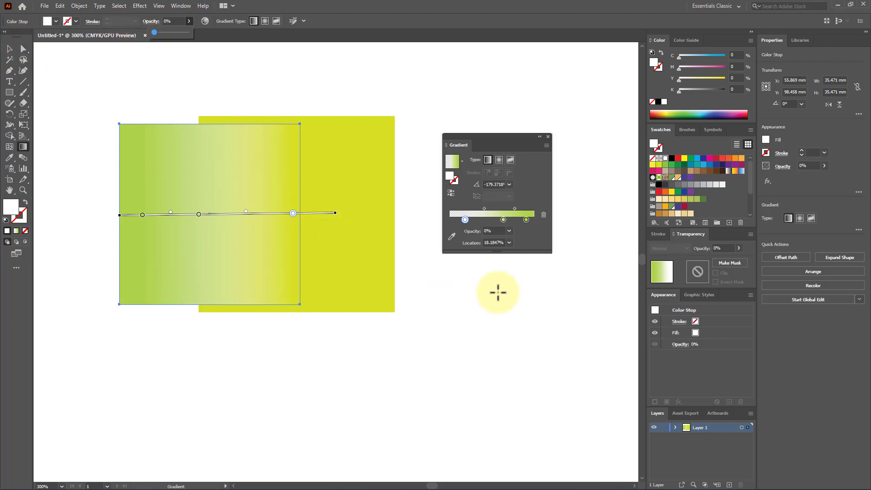
Set the transparent stop's location to 50%, and slide it along the gradient bar to about 34%
click(510, 243)
click(521, 302)
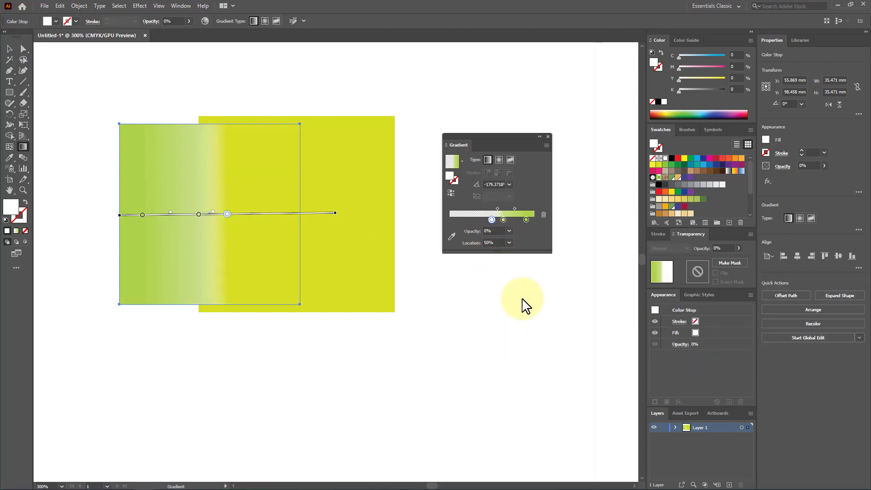
drag(231, 217, 260, 217)
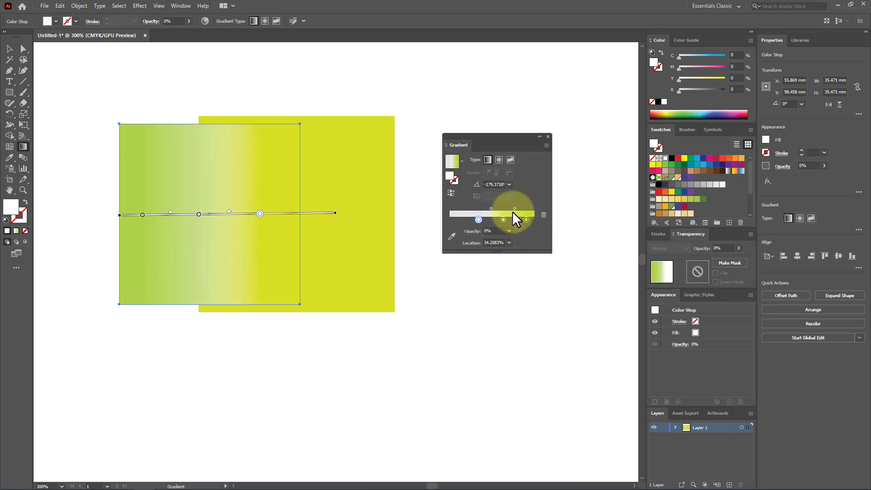
Set the gradient angle to 30°, and redraw the gradient diagonally from the square's upper right to its lower-left corner, about -137°
click(509, 185)
click(518, 264)
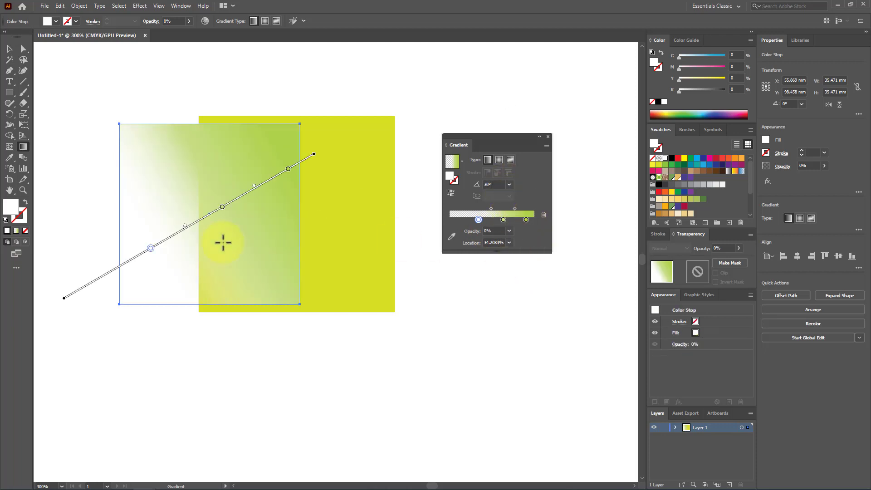
drag(131, 275, 91, 335)
drag(281, 161, 118, 299)
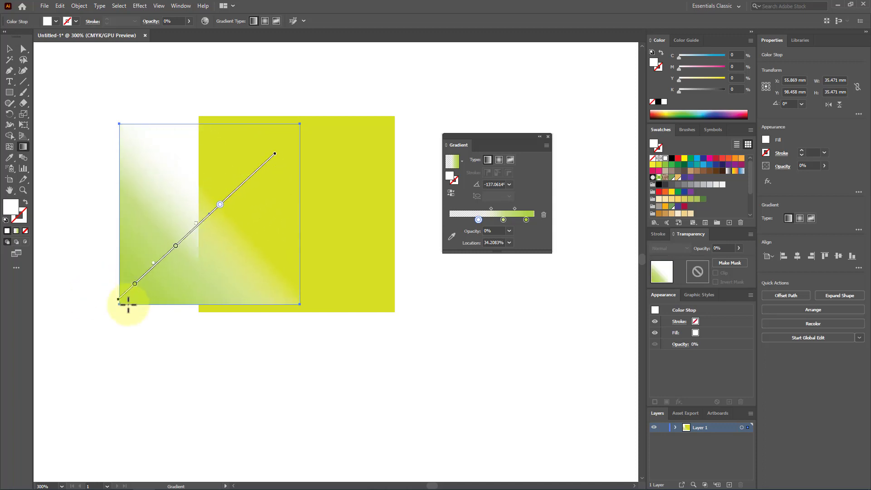
Select both squares and delete them from the artboard
click(7, 50)
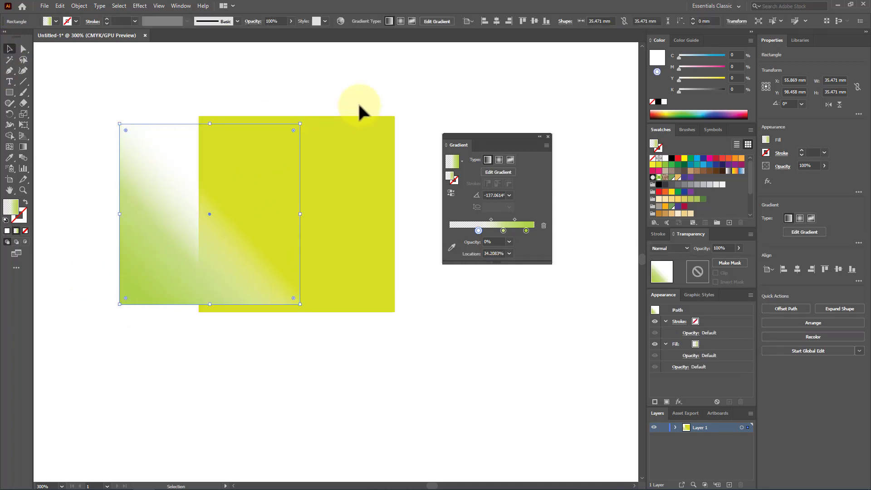
drag(360, 111, 160, 285)
key(Delete)
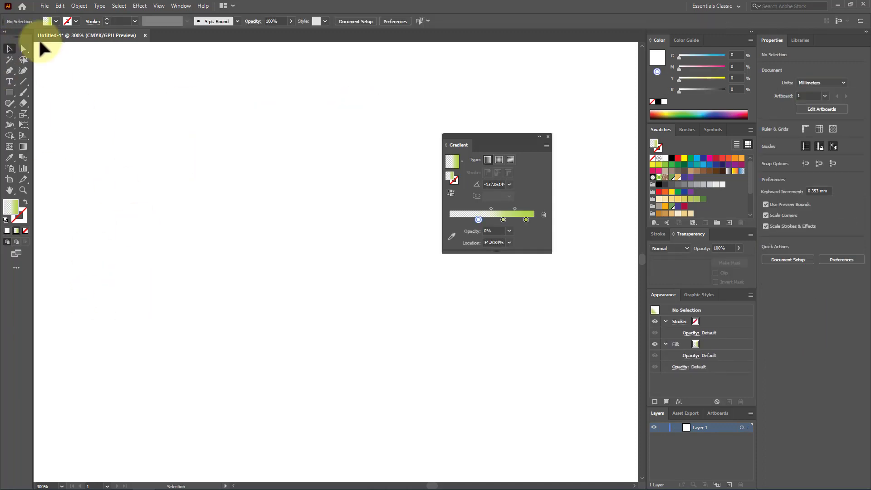
Place the photo male-gc9a309d2d_1920 from the Downloads folder at about 77.5 × 51.7 mm, and move it to the artboard's upper left area
click(45, 7)
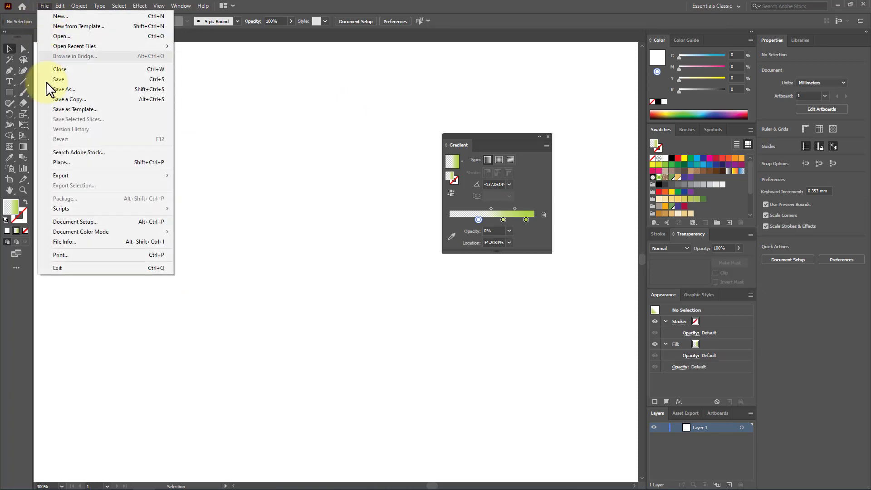
click(94, 163)
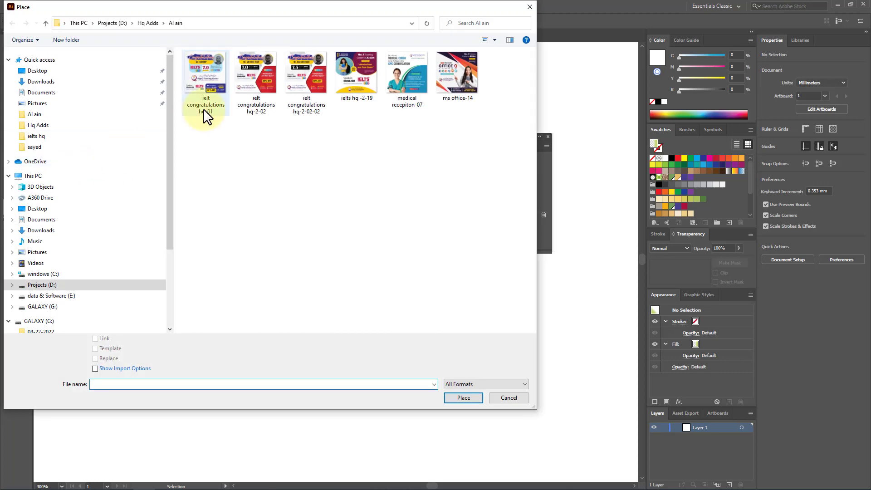
click(53, 82)
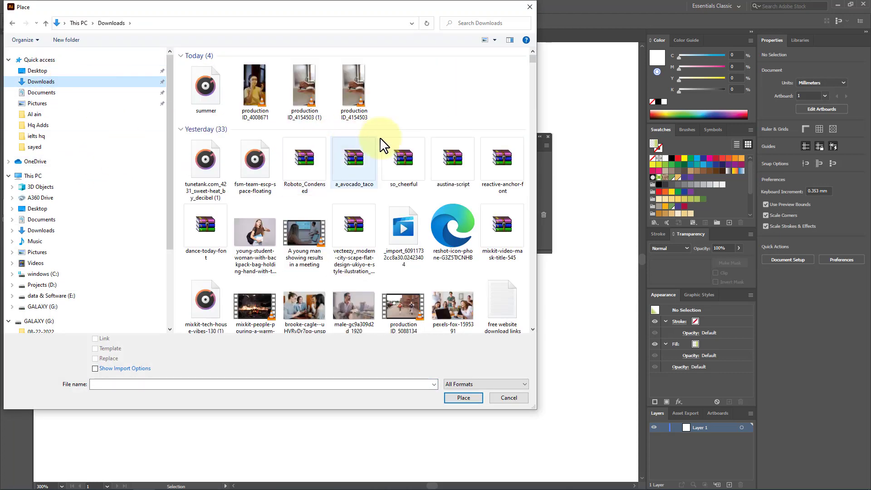
scroll(337, 131, down, 5)
double_click(359, 55)
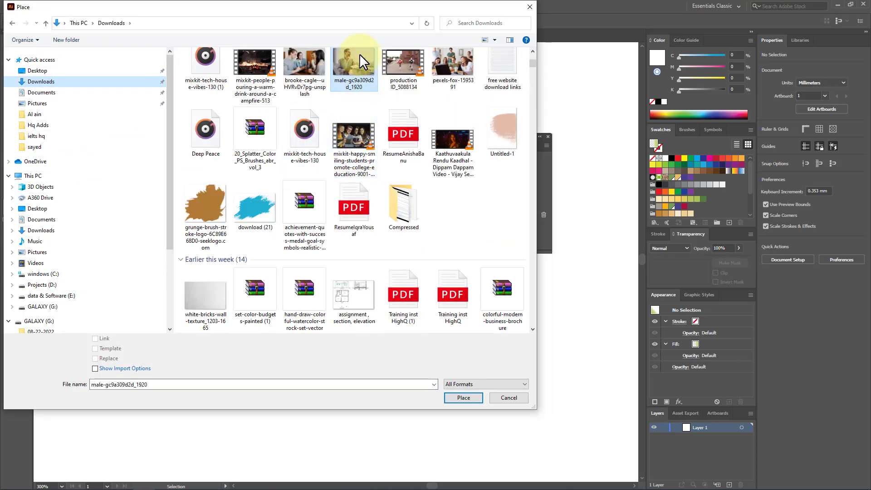
drag(552, 413, 596, 429)
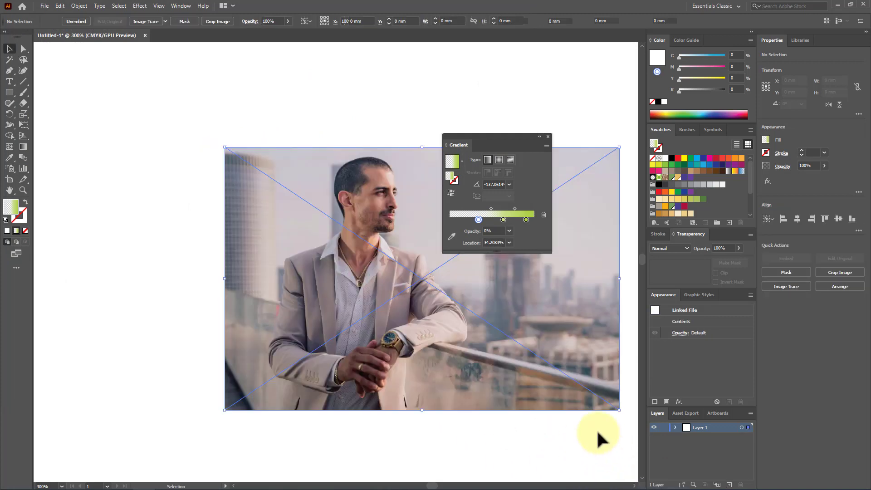
drag(362, 265, 276, 186)
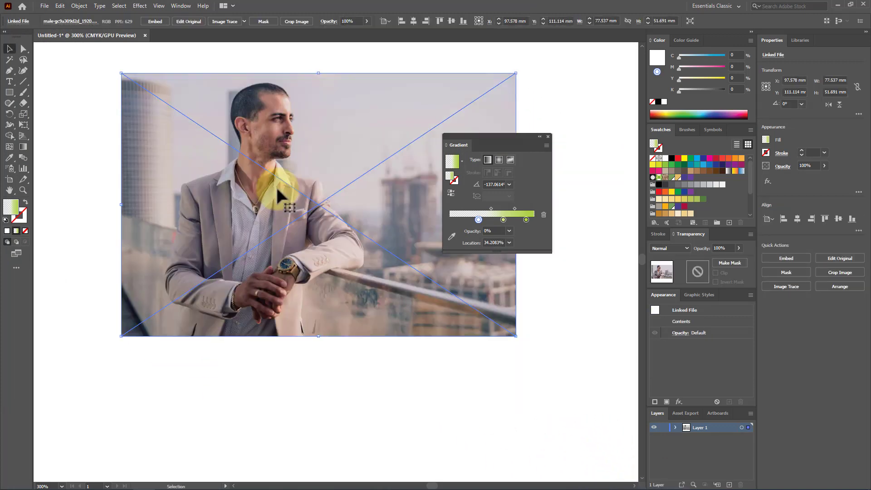
Draw a gradient-filled rectangle about 77.5 × 20.4 mm across the photo's lower part and past its bottom edge, and undo the extra narrow strip
click(278, 375)
click(9, 92)
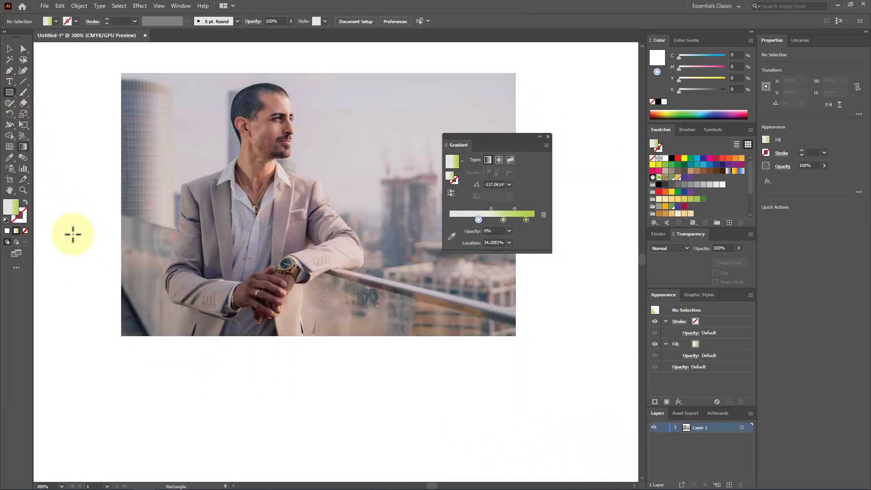
drag(121, 276, 516, 380)
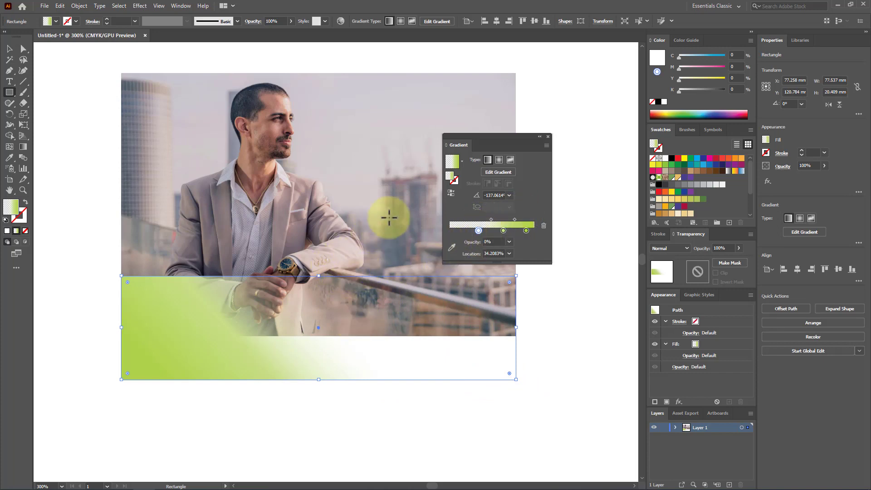
drag(360, 210, 372, 409)
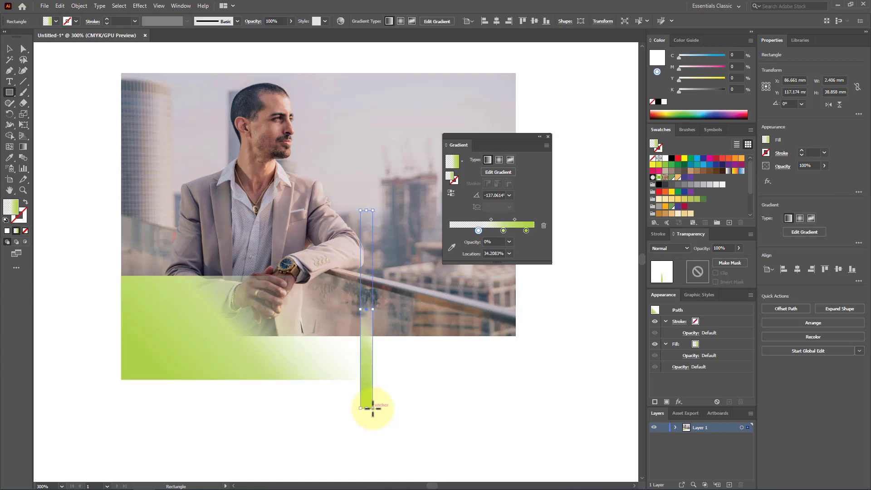
key(ctrl+z)
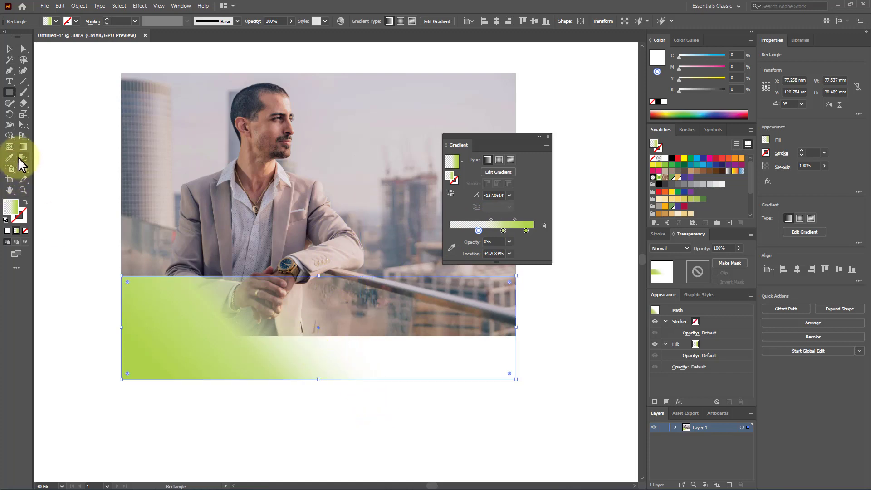
Redraw the rectangle's gradient nearly vertically downward at about -93°, and move the middle green stop to about 50%
click(26, 149)
drag(307, 392, 304, 241)
drag(319, 205, 313, 428)
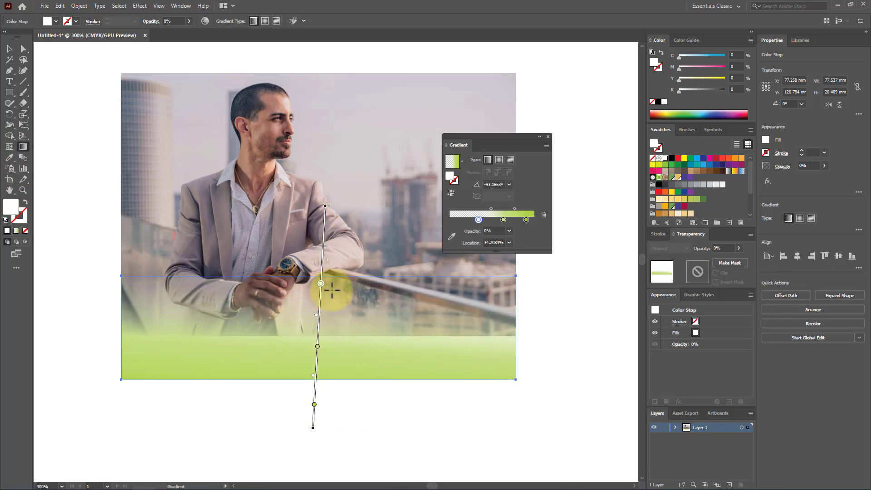
drag(318, 346, 319, 318)
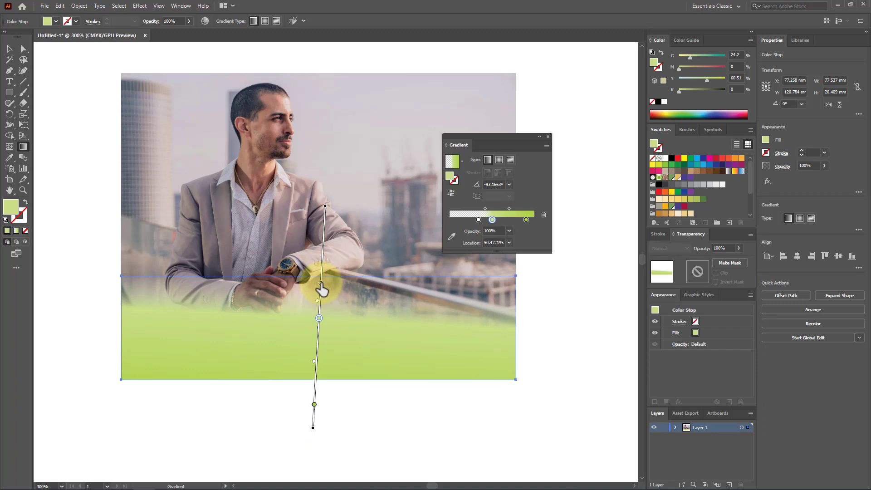
click(321, 285)
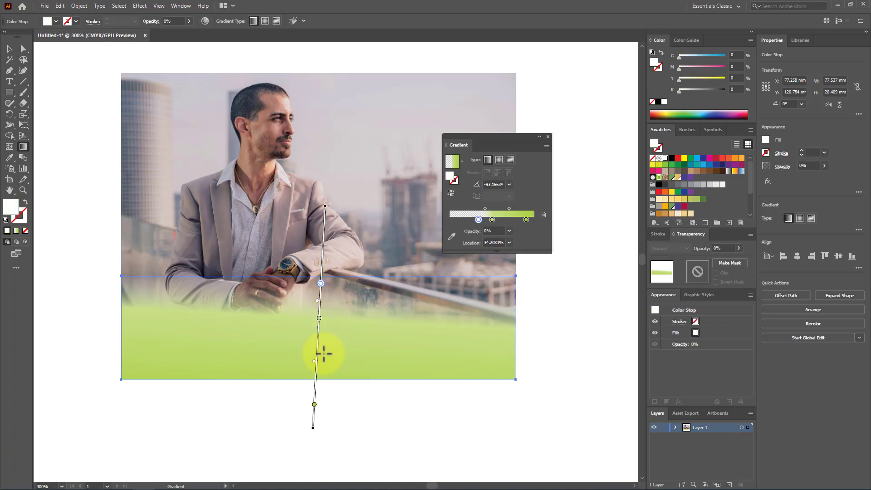
Recolour the gradient's end stop to light grey with 5% black, and remove the middle green stop
click(315, 404)
click(490, 231)
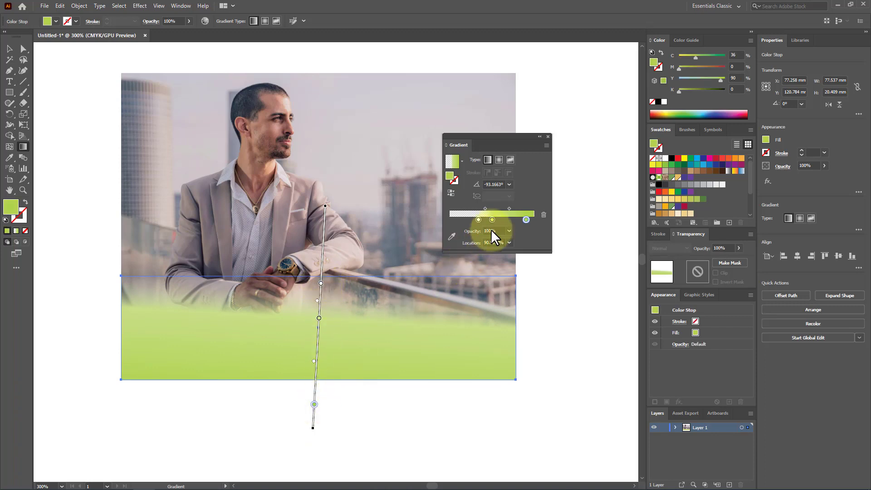
double_click(526, 220)
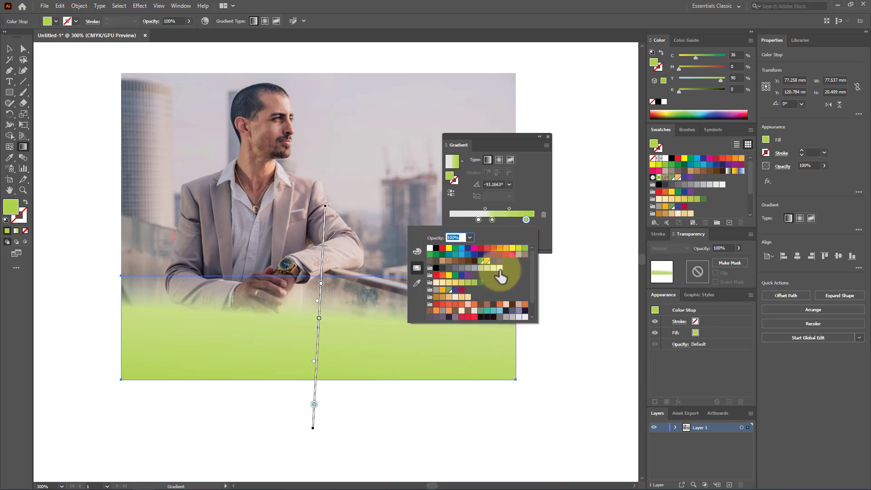
click(499, 268)
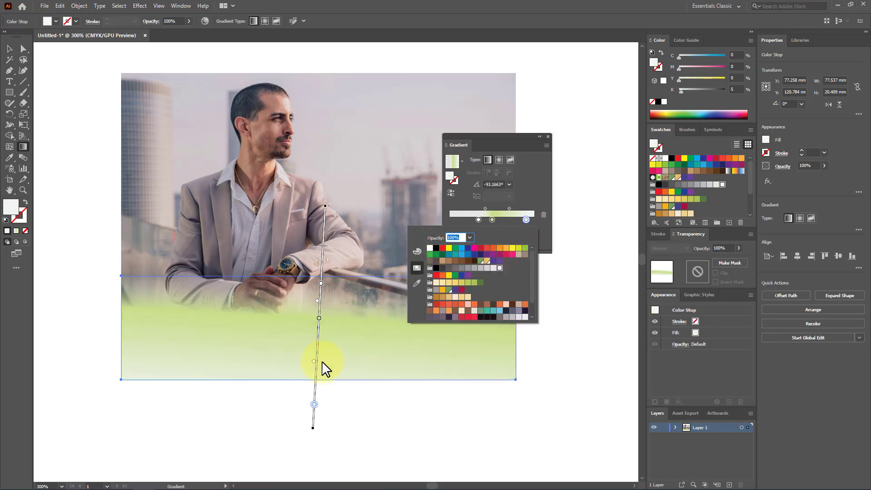
drag(320, 318, 364, 331)
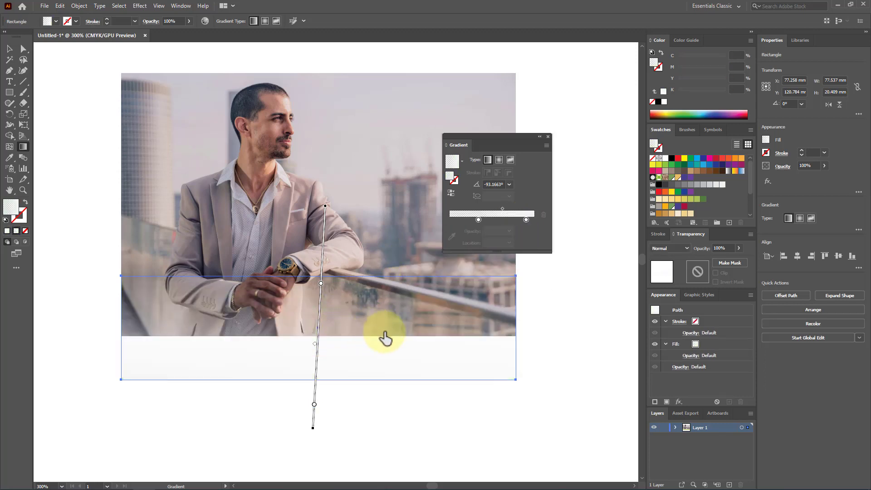
Redraw the overlay gradient downward at about -91°, with the grey stop at about 50% and the transparent stop at about 28%
drag(314, 405, 319, 316)
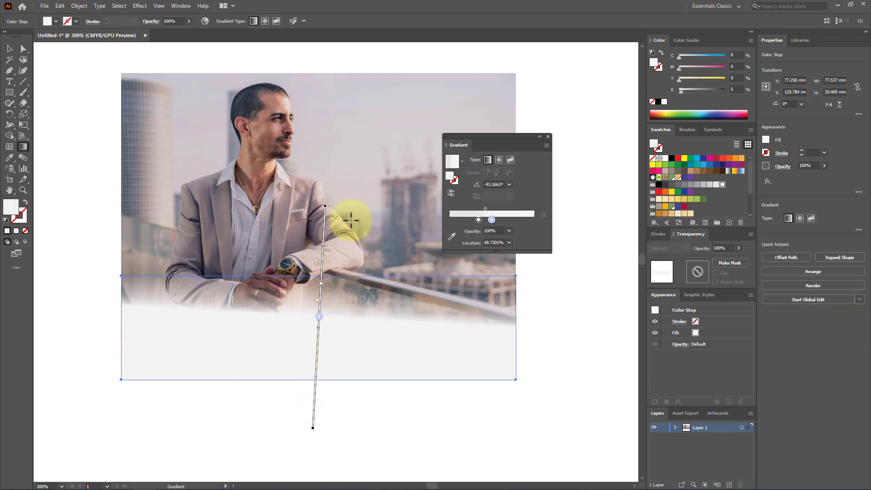
drag(351, 208, 347, 438)
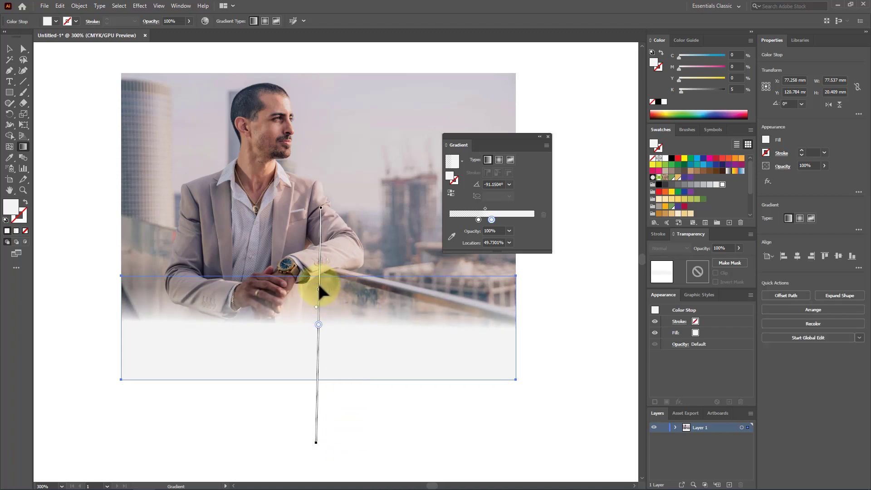
mouse_move(318, 290)
mouse_down()
mouse_move(325, 251)
mouse_move(320, 277)
mouse_up()
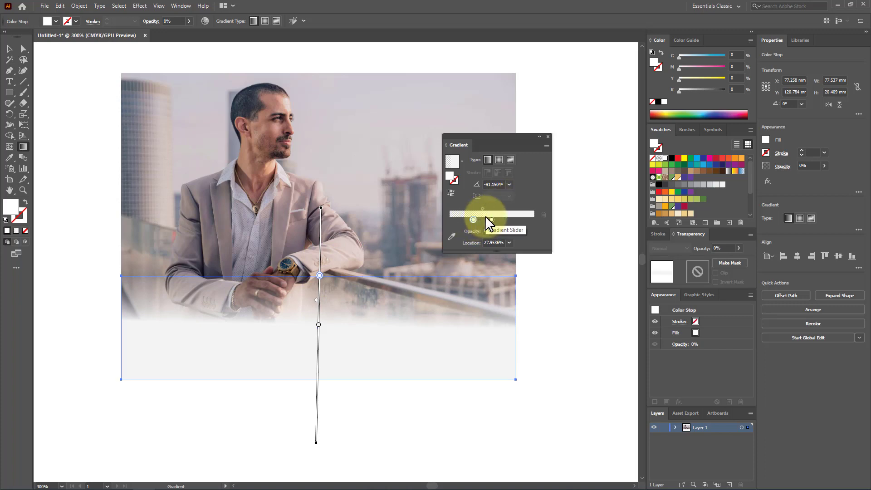
click(9, 48)
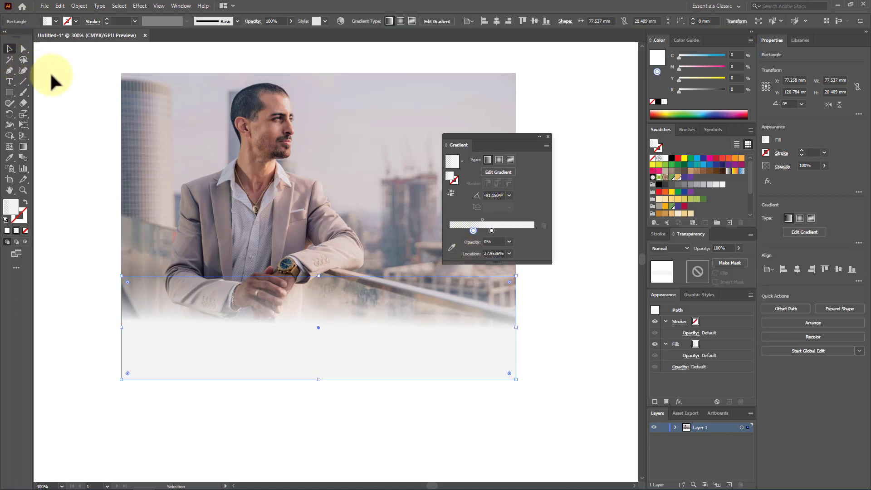
click(53, 81)
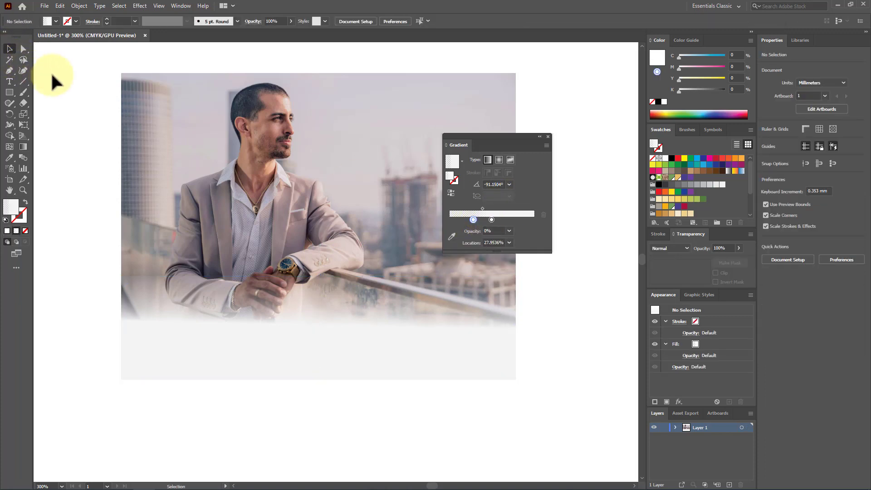
Move the photo and its gradient rectangle together about 14 mm to the left, and delete both
click(243, 185)
click(569, 276)
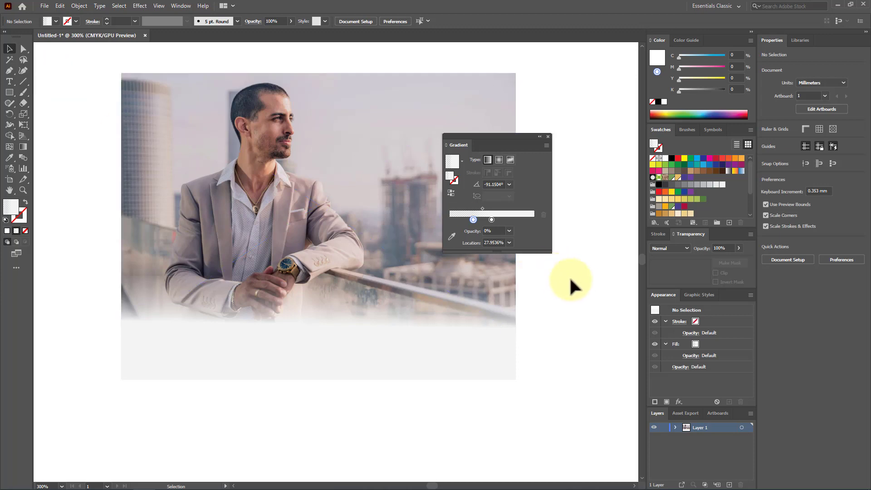
drag(545, 291, 396, 336)
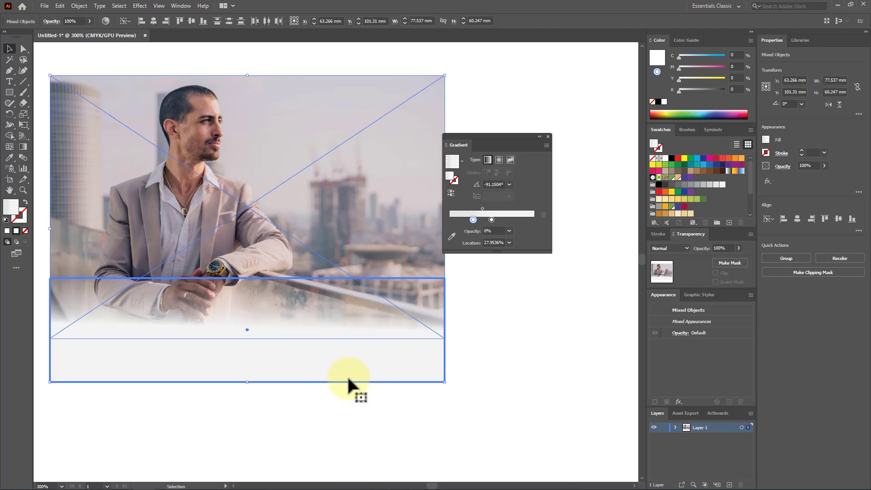
click(336, 428)
click(312, 375)
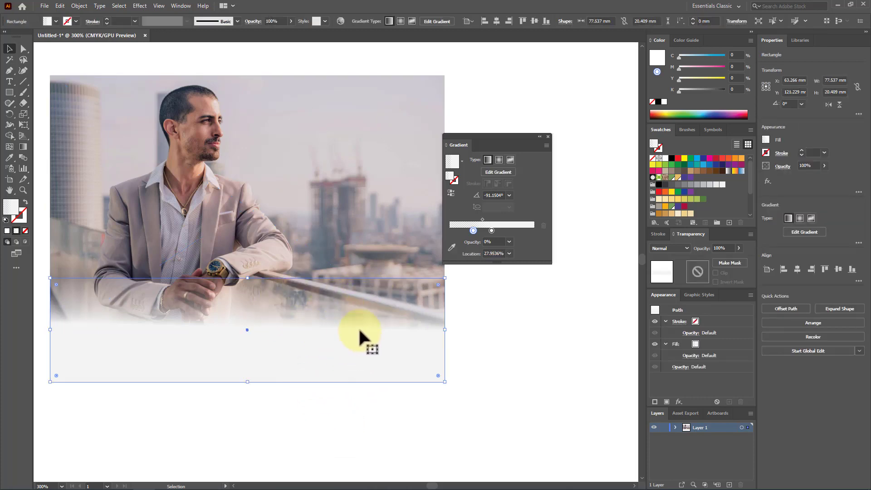
drag(578, 303, 331, 384)
key(Delete)
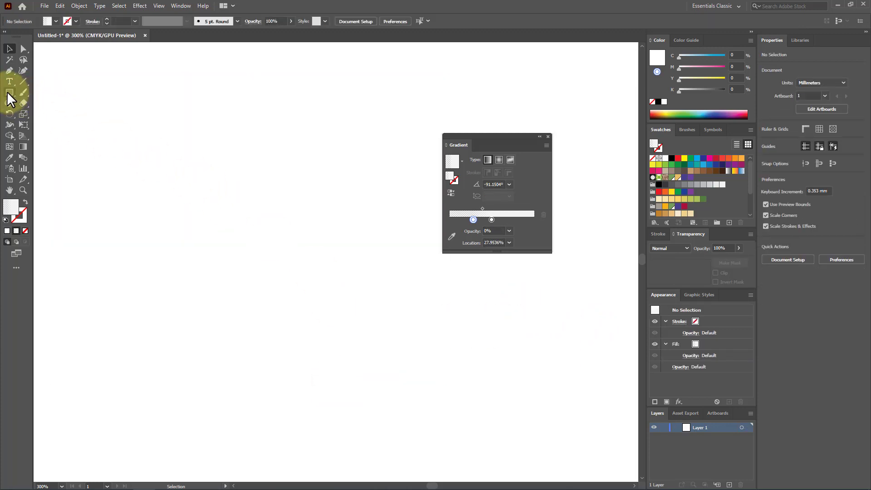
Draw a circle about 71.7 mm in diameter and fill it with the Orange, Yellow gradient preset
drag(10, 97, 454, 453)
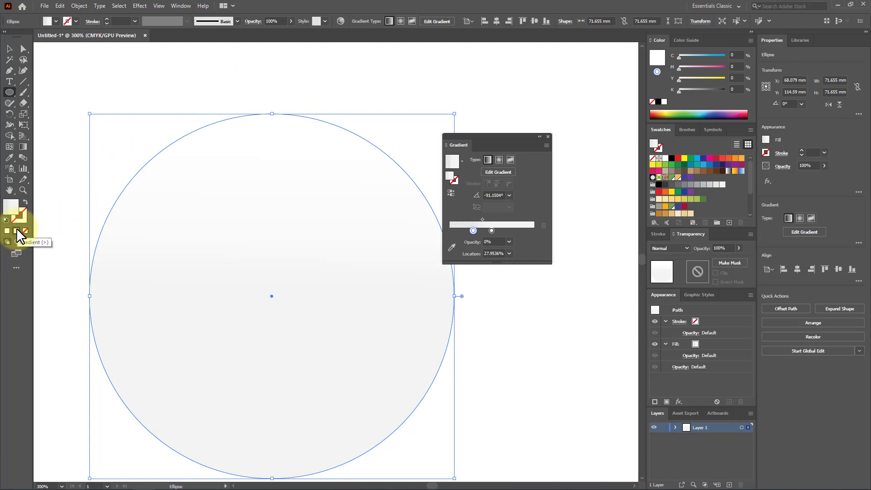
click(461, 159)
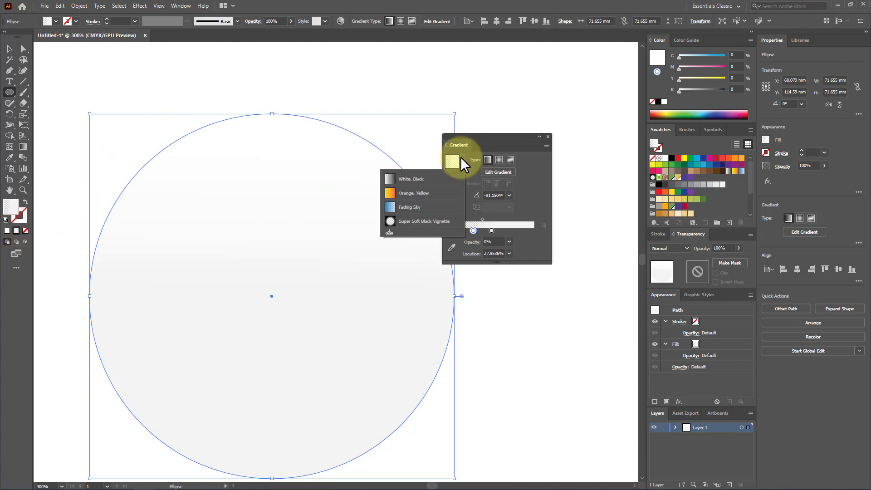
click(411, 193)
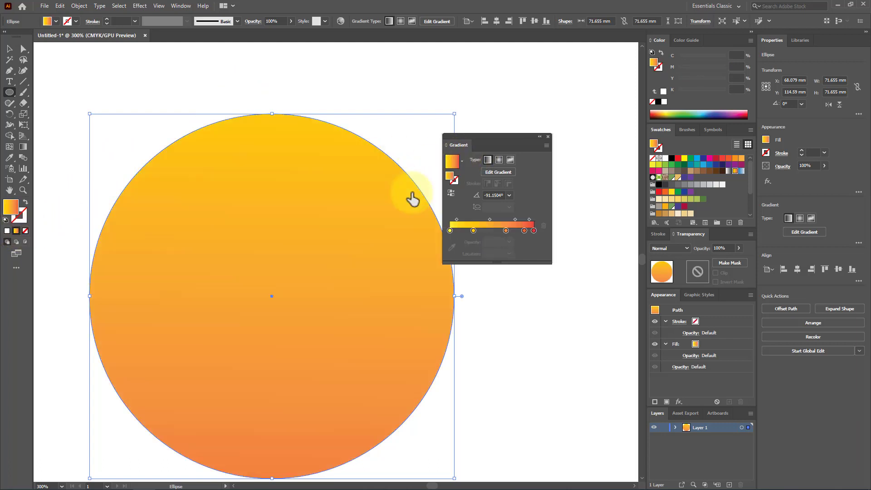
drag(496, 136, 535, 144)
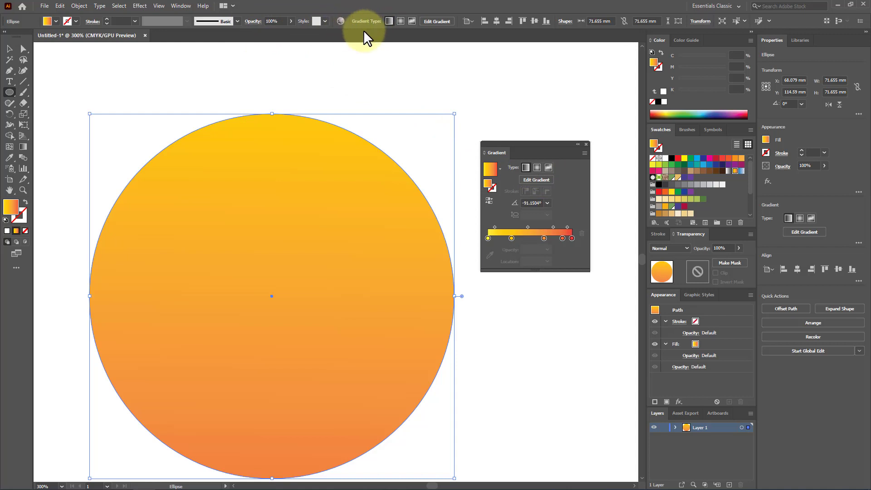
Redraw the circle's linear gradient in several directions with the Gradient tool, ending downward at about -105°
click(22, 147)
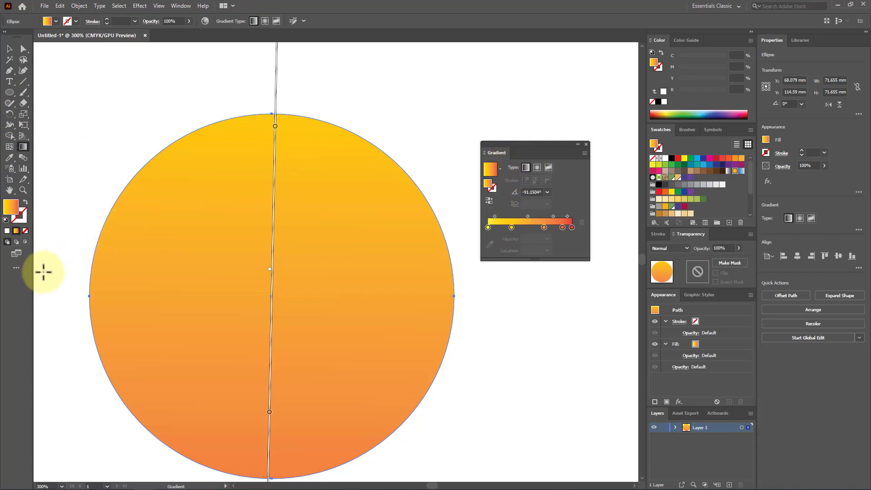
drag(62, 269, 547, 297)
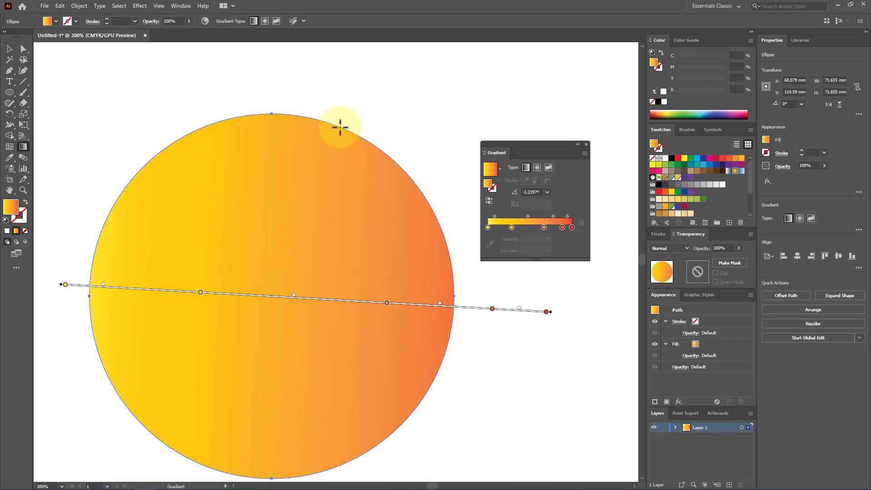
drag(339, 126, 318, 434)
drag(502, 423, 129, 220)
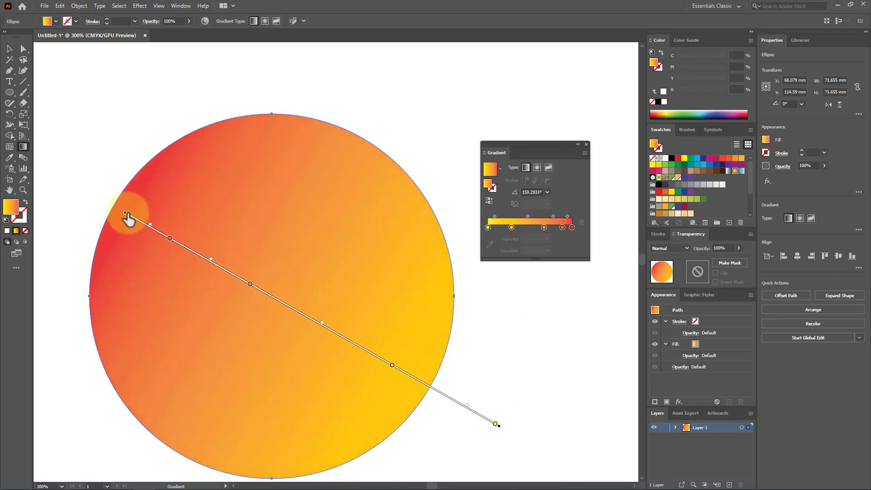
drag(74, 300, 439, 308)
drag(292, 122, 213, 418)
scroll(243, 201, down, 1)
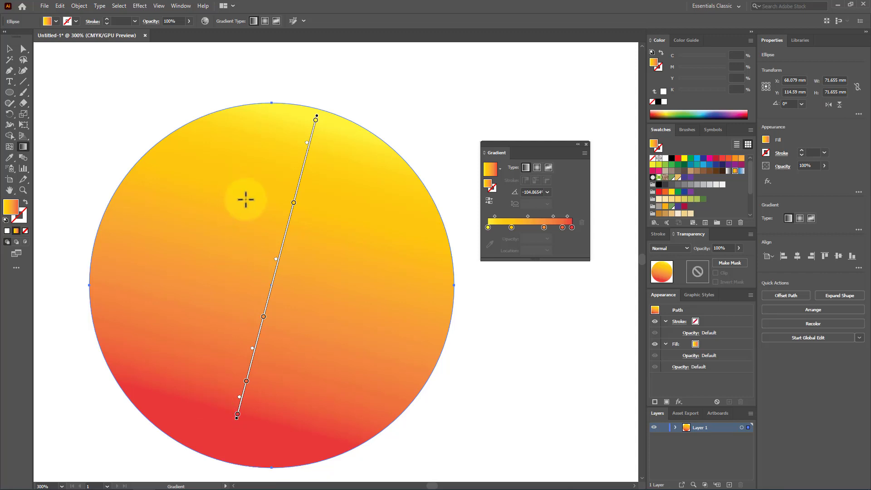
Change the circle's gradient to radial, and redraw it from the circle's upper right to beyond its lower right at about -37°
click(537, 168)
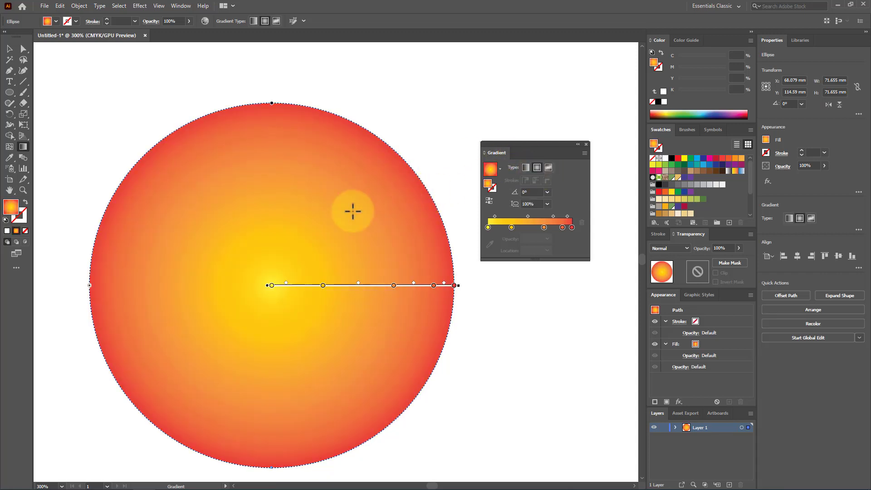
scroll(357, 189, down, 3)
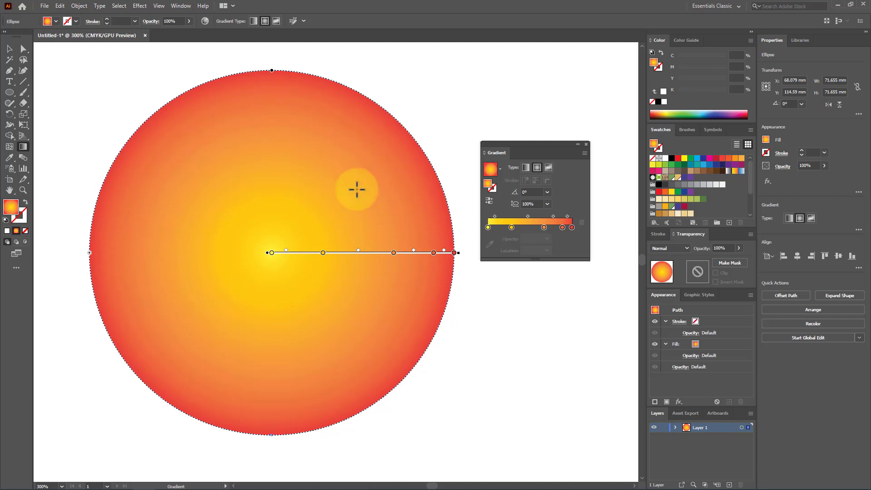
drag(343, 209, 560, 368)
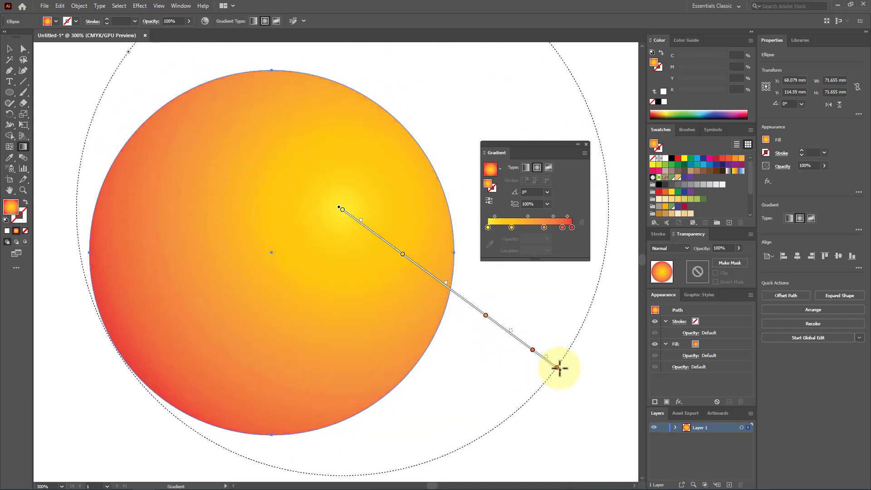
click(9, 48)
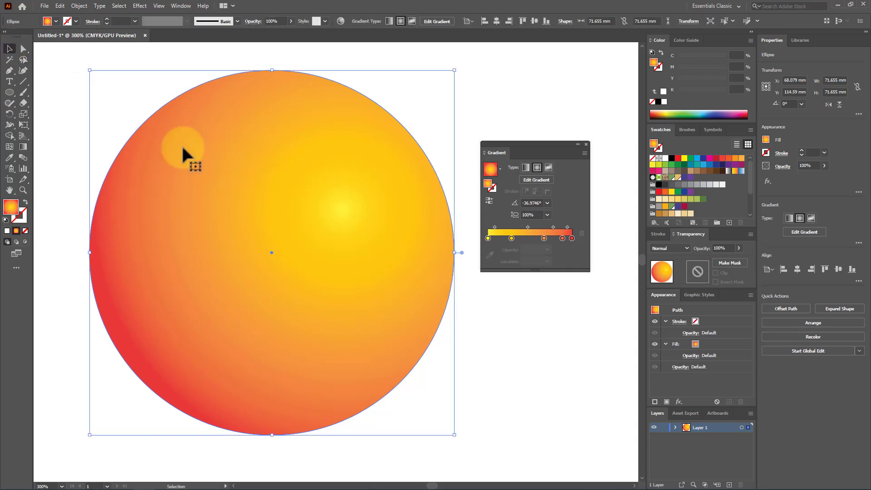
Duplicate the sphere to the large one's lower right, and scale the copy about its centre to about 33.3 mm
scroll(179, 131, down, 4)
click(281, 230)
scroll(177, 135, up, 2)
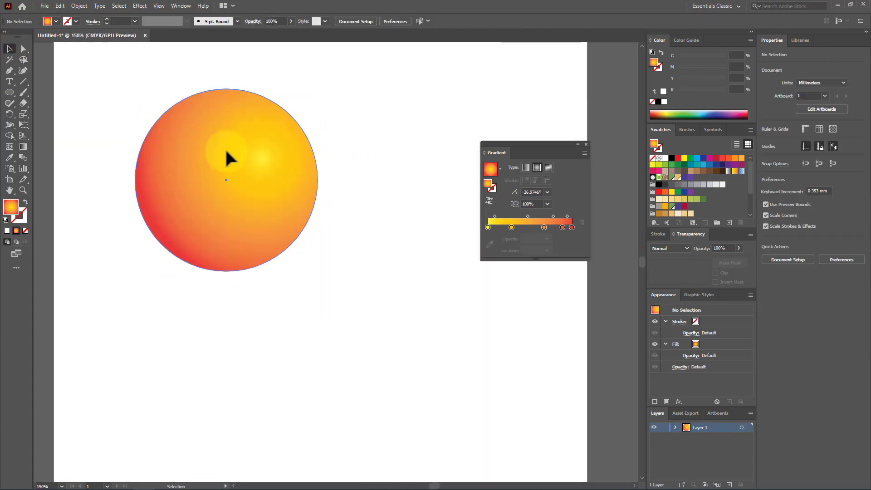
drag(229, 159, 412, 245)
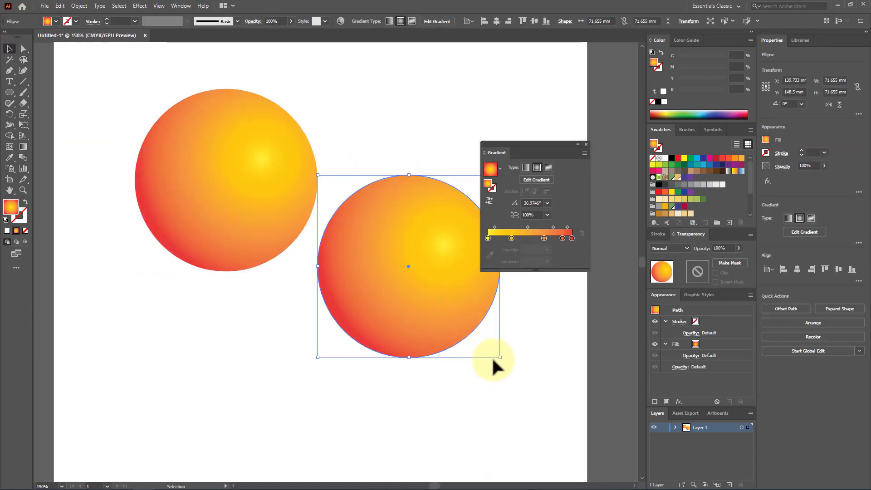
drag(500, 357, 452, 310)
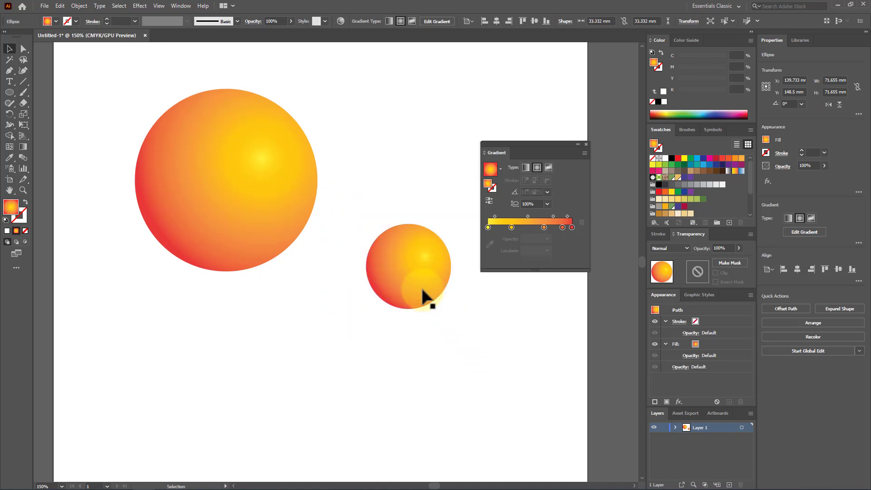
Place two copies of the small sphere below the large one, and delete the leftmost copy
drag(414, 265, 161, 358)
click(243, 375)
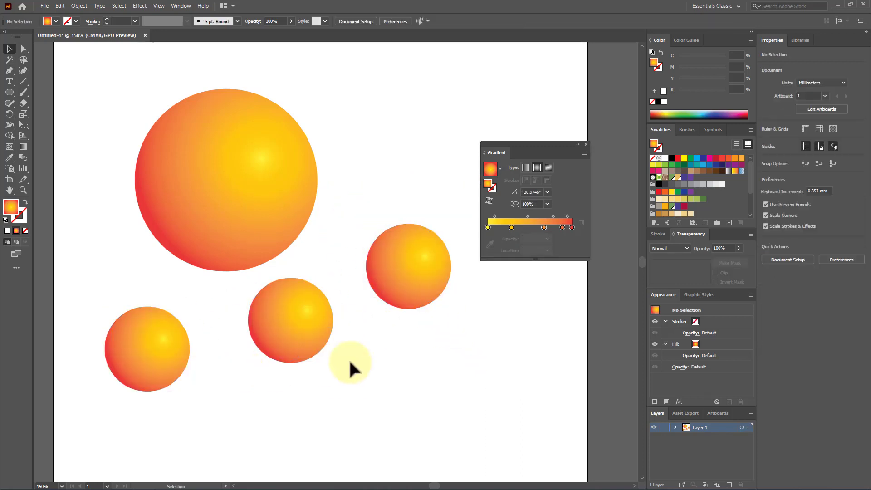
click(161, 337)
key(Delete)
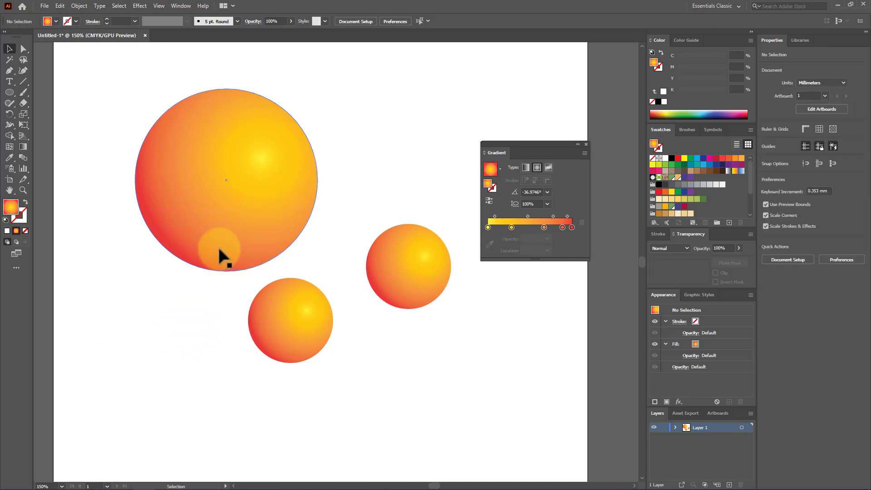
click(221, 222)
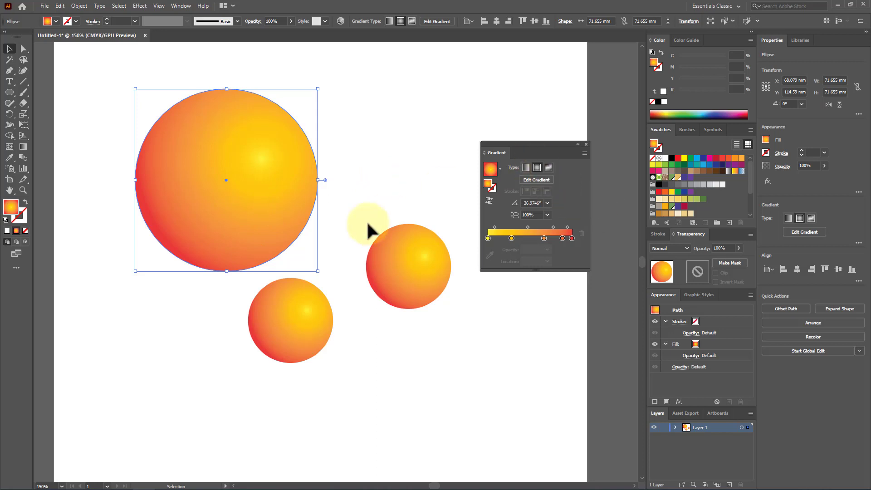
click(401, 323)
drag(405, 352, 241, 108)
click(255, 306)
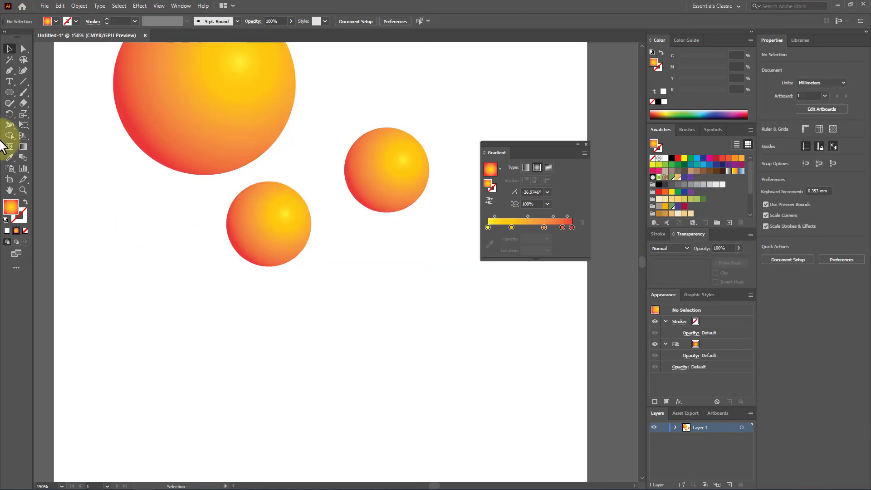
Draw a rectangle about 121.6 by 68.8 mm below the spheres, and change its fill to a freeform gradient
drag(11, 96, 43, 91)
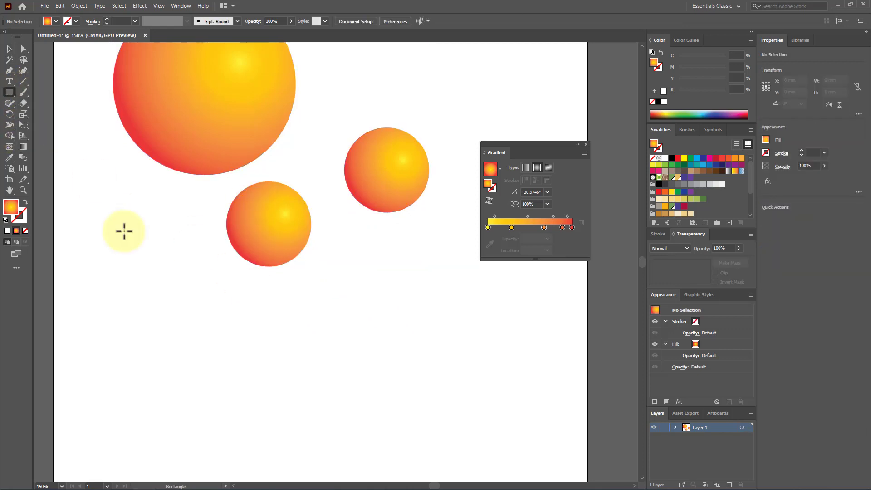
mouse_move(123, 279)
mouse_down()
mouse_move(410, 452)
mouse_move(433, 453)
mouse_up()
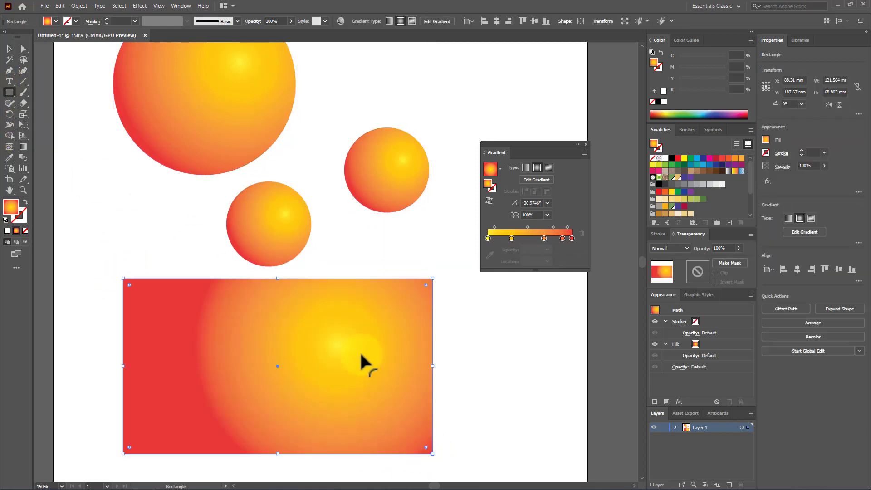
scroll(354, 318, down, 1)
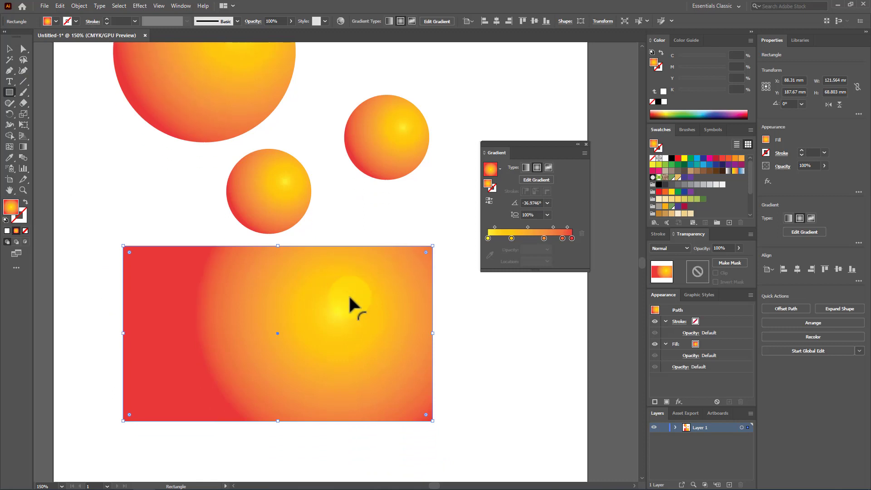
click(548, 167)
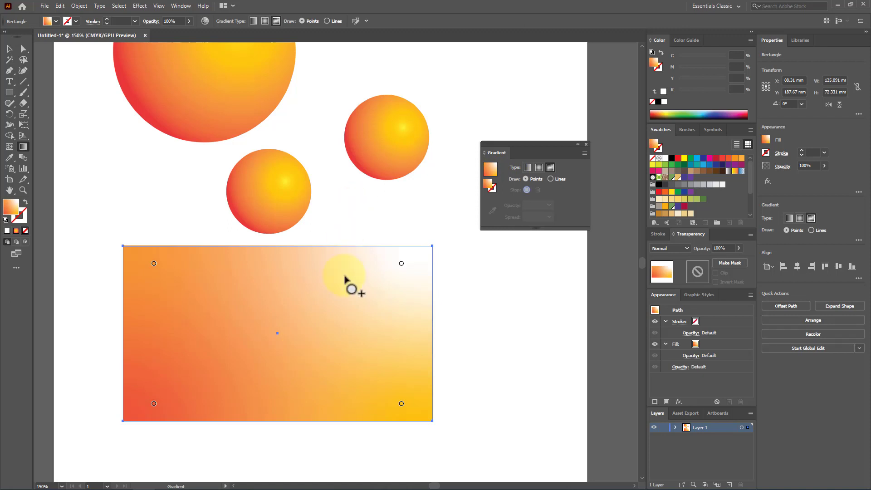
Move the rectangle's upper-right white gradient point inward, and recolor it light orange (C 0, M 35, Y 85, K 0)
drag(400, 265, 369, 296)
double_click(371, 294)
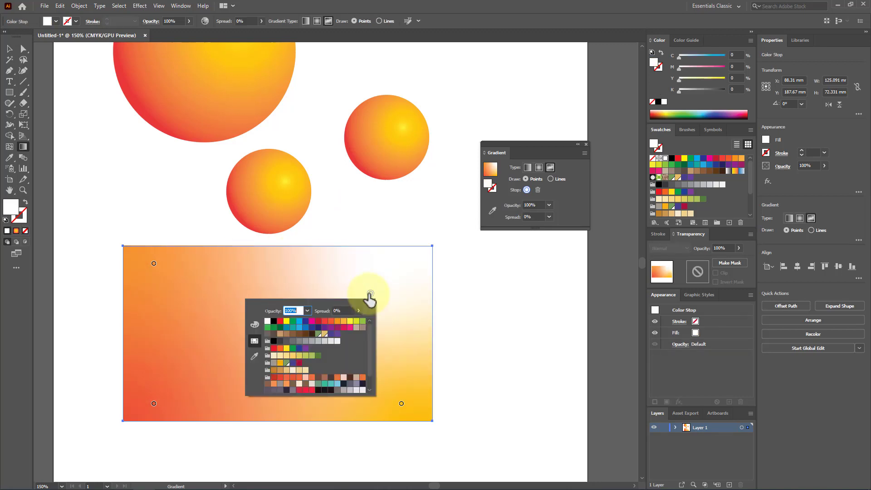
click(344, 322)
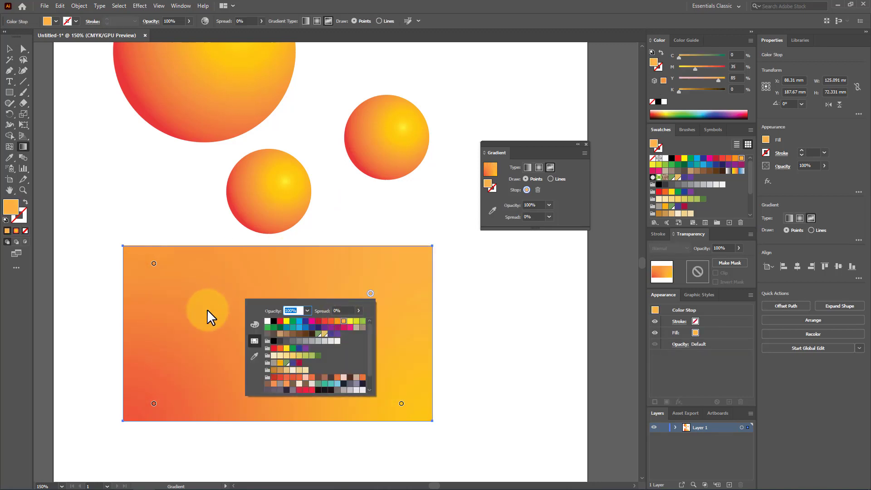
Add a gradient point left of the rectangle's centre, and try purple and green swatches on it before settling on yellow
click(218, 321)
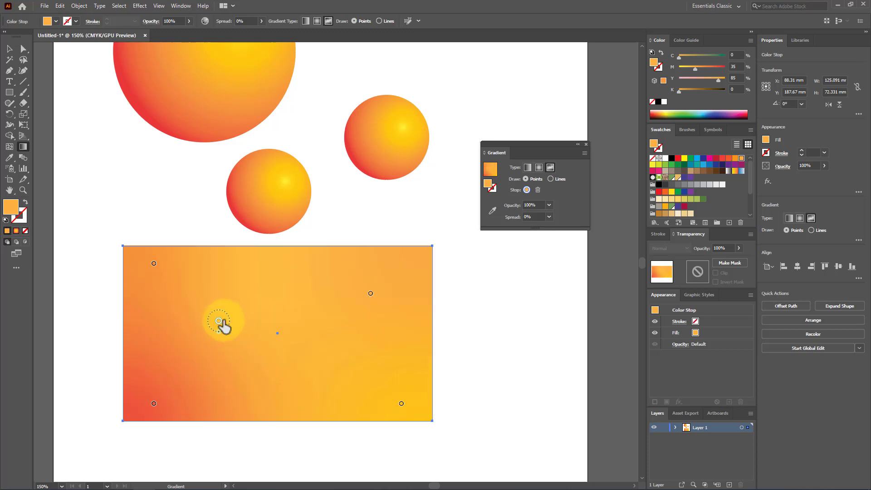
double_click(218, 320)
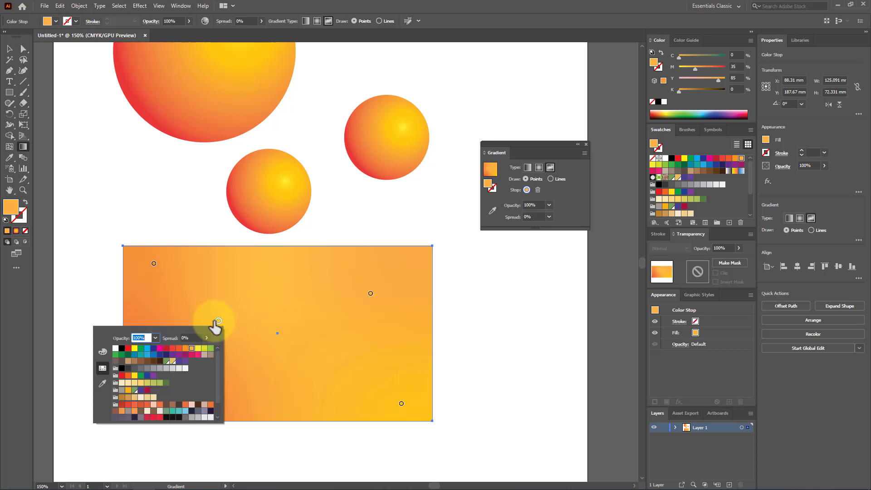
click(161, 354)
click(167, 354)
click(186, 354)
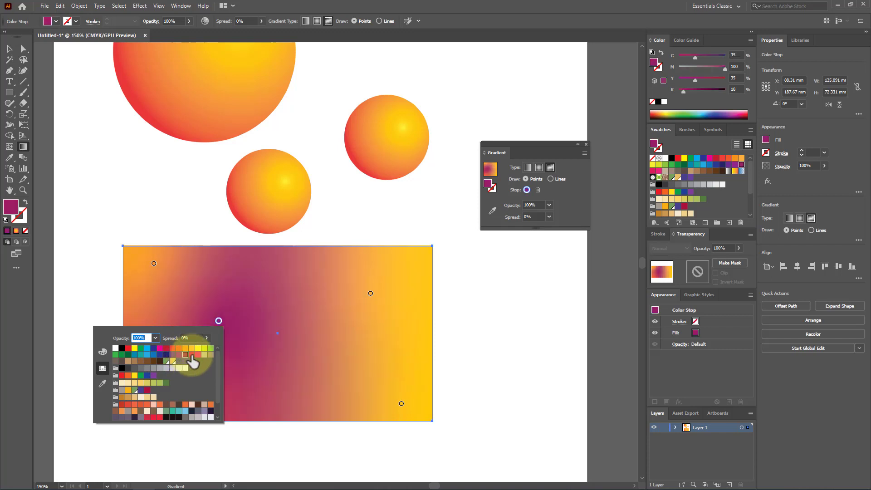
click(191, 354)
click(140, 349)
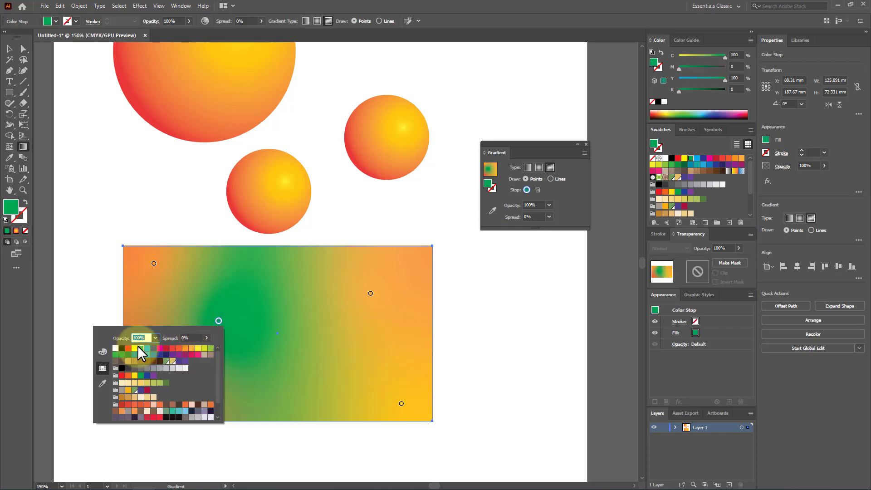
click(135, 348)
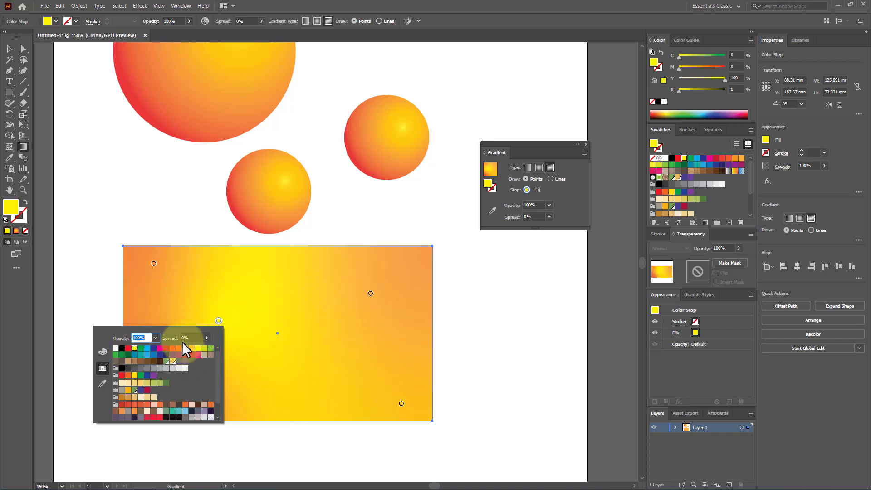
Add a light green gradient point in the rectangle's lower right, and rearrange the yellow, green and red points to redistribute the blend
double_click(379, 356)
click(371, 384)
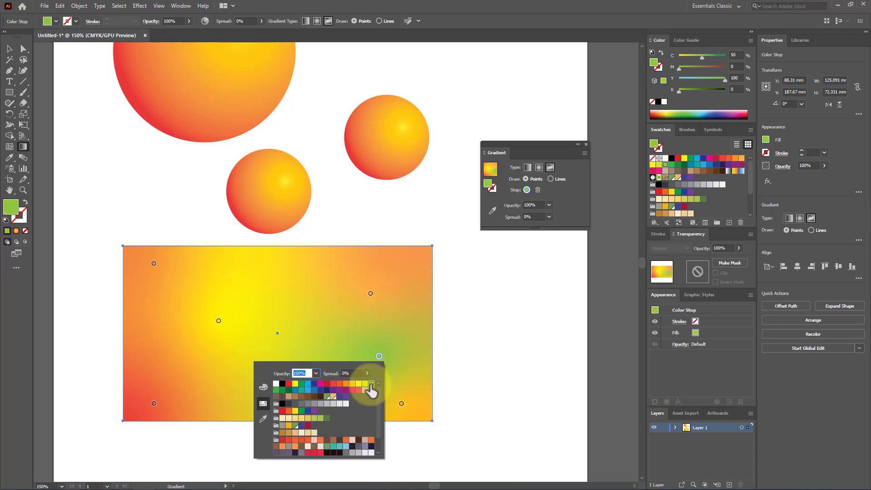
drag(380, 356, 334, 277)
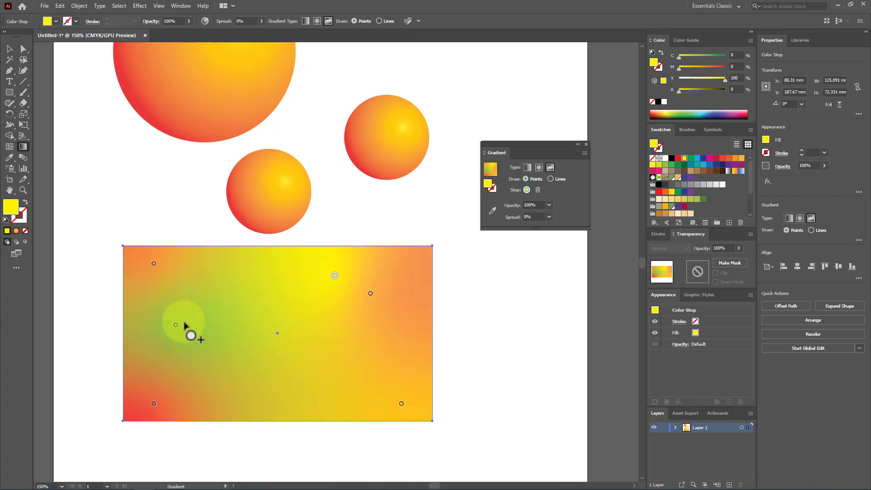
drag(176, 326, 307, 391)
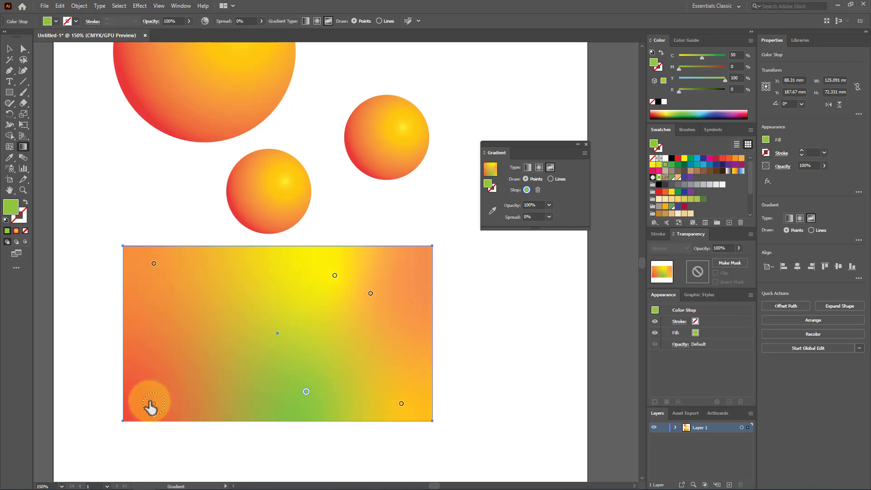
drag(153, 403, 197, 360)
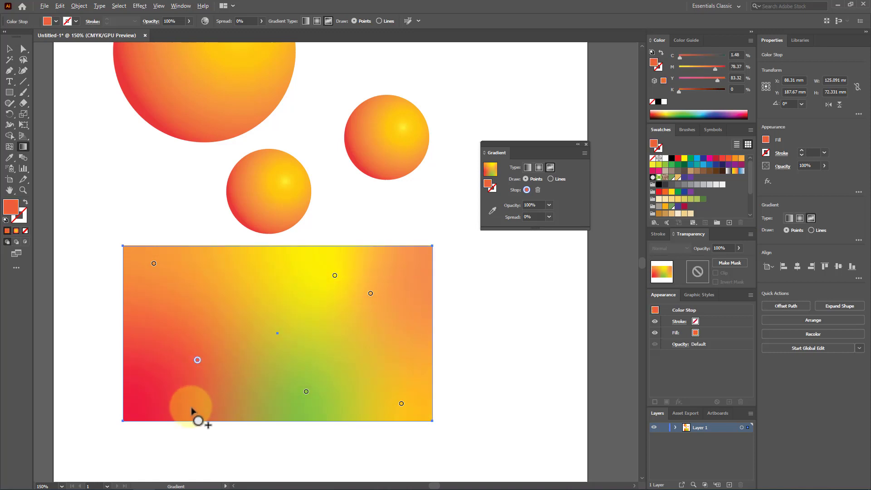
Shift the rectangle slightly downward, and move its yellow gradient point close to the rectangle's centre
alt+scroll(192, 404, up, 1)
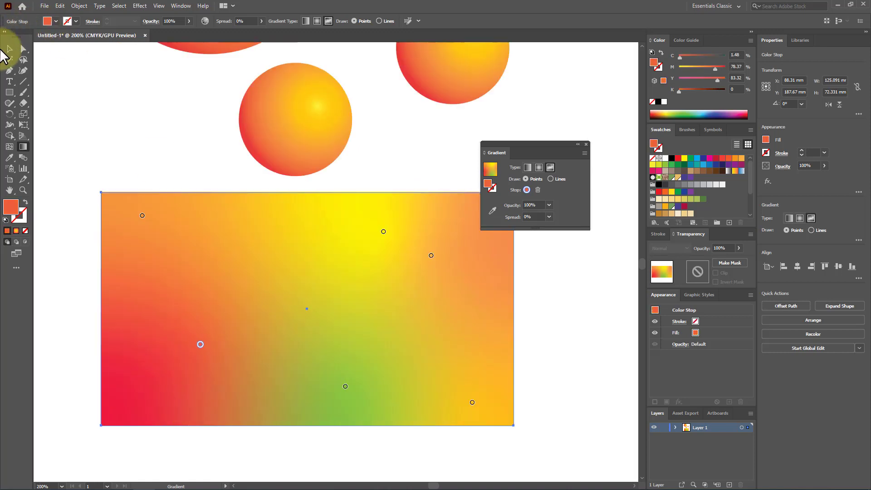
click(9, 49)
click(117, 117)
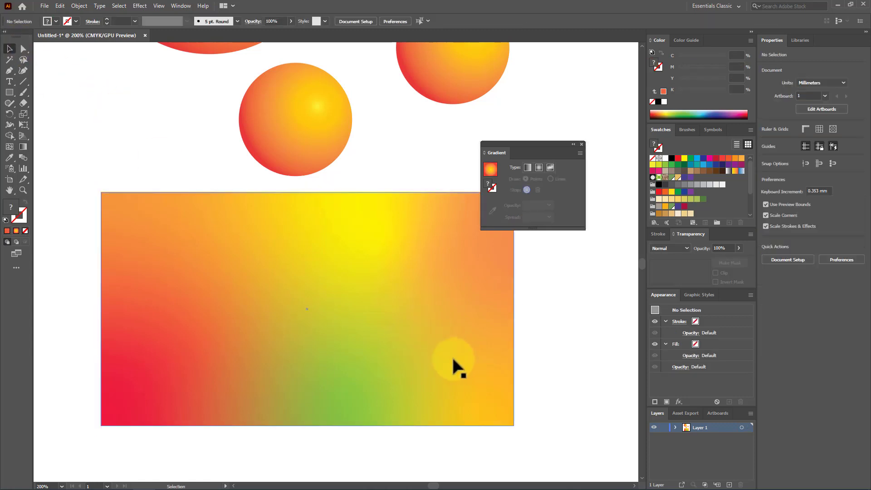
click(410, 271)
drag(366, 251, 364, 266)
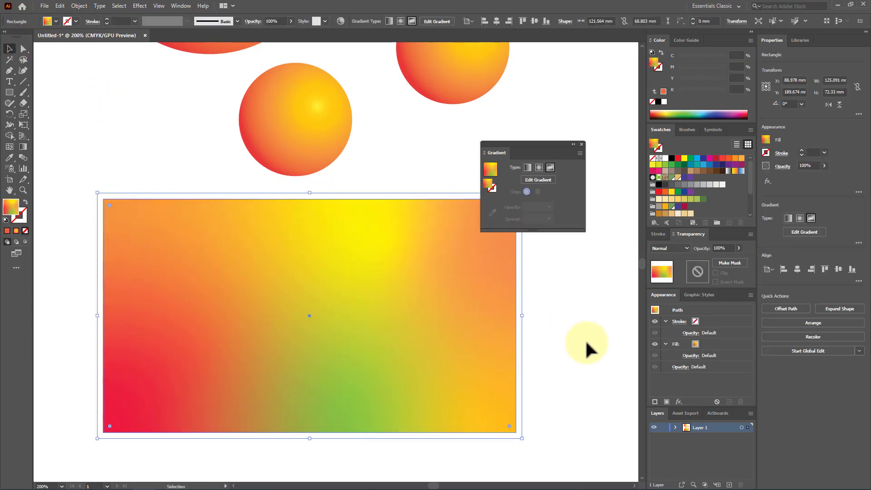
click(467, 322)
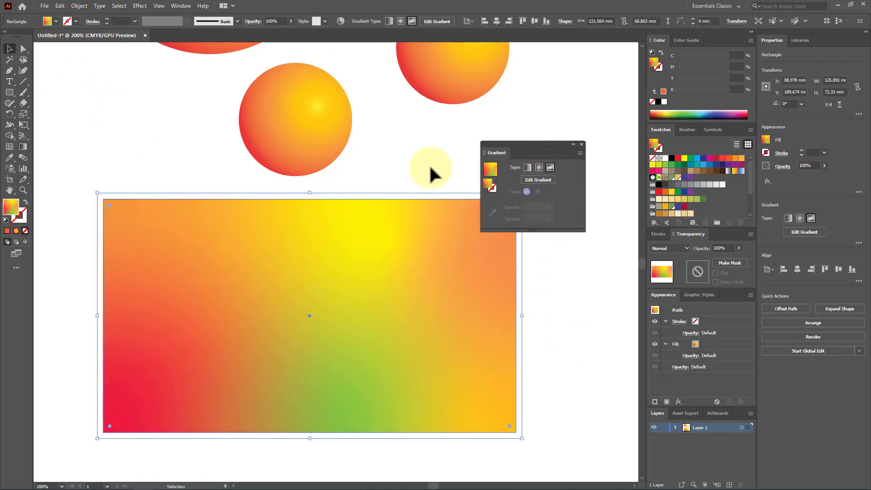
click(24, 146)
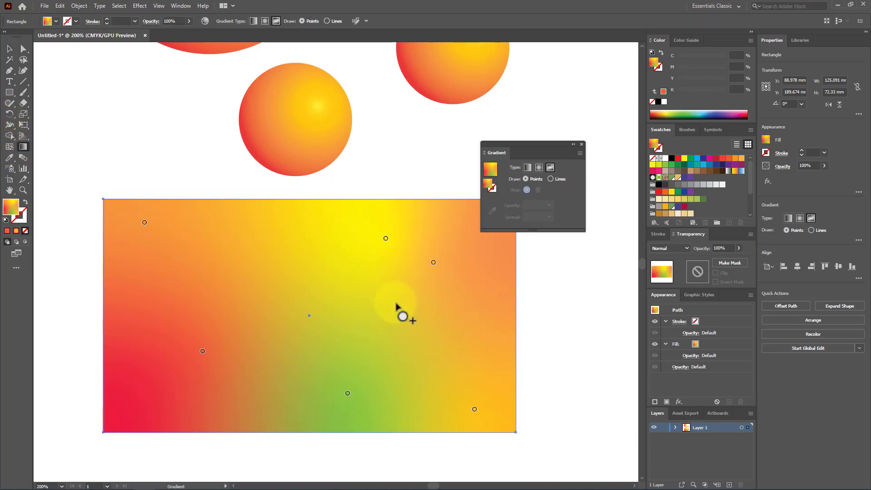
drag(385, 238, 339, 314)
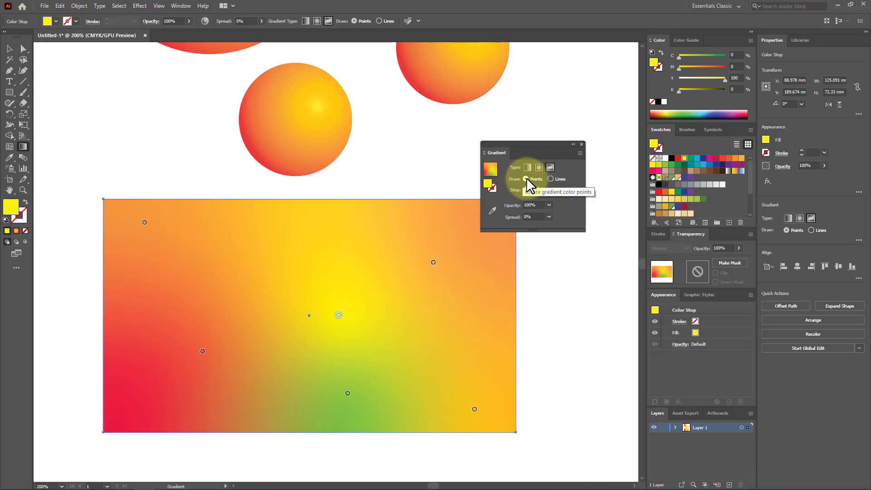
Switch the freeform gradient to lines, and draw a curved loop of seven white color stops around the rectangle's middle
click(551, 179)
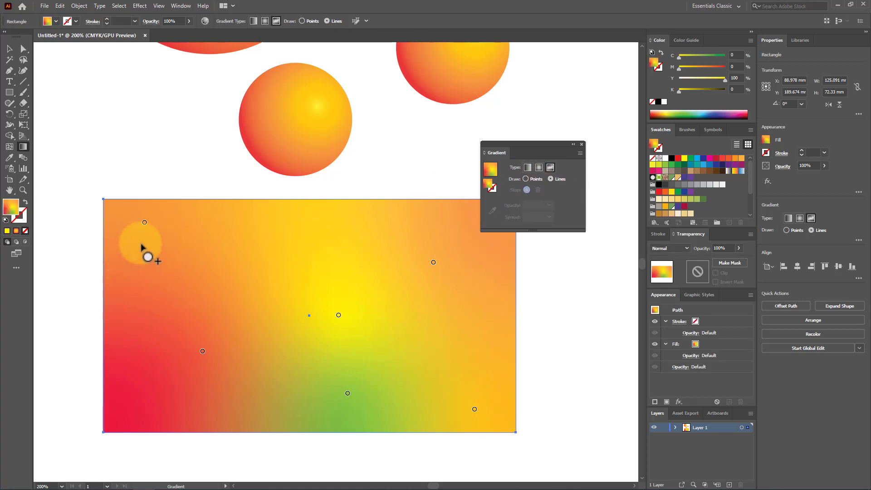
click(140, 242)
click(328, 254)
click(438, 304)
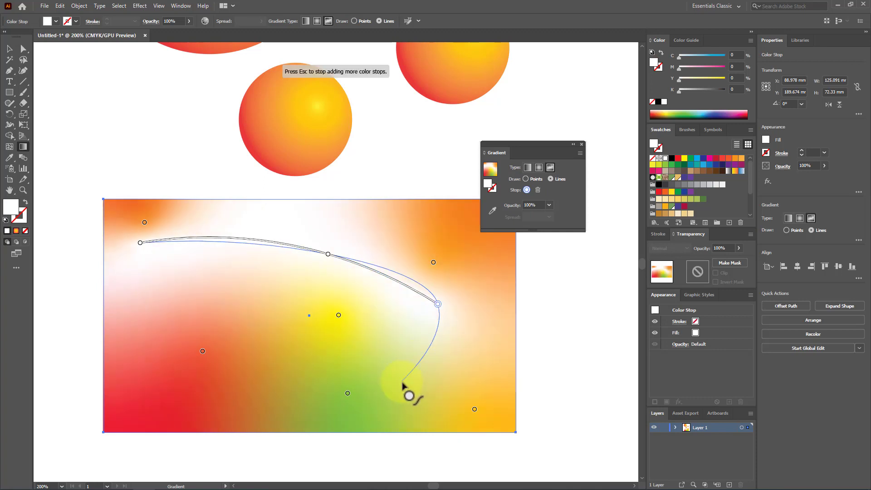
click(398, 387)
click(258, 408)
click(152, 343)
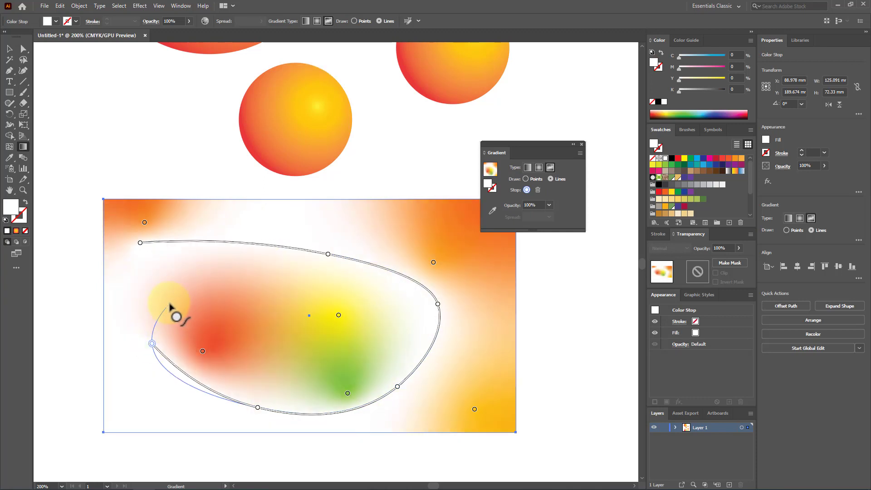
click(170, 297)
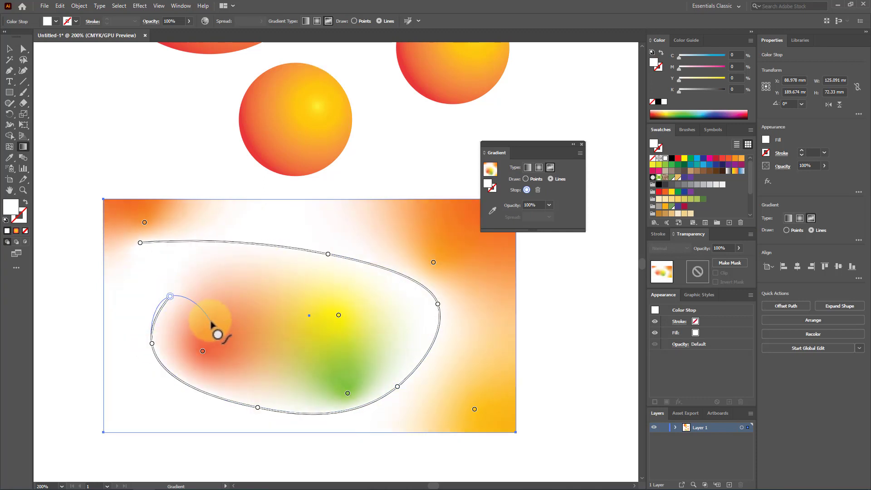
click(9, 49)
Move the freeform-gradient rectangle around below the spheres, and delete it
click(293, 257)
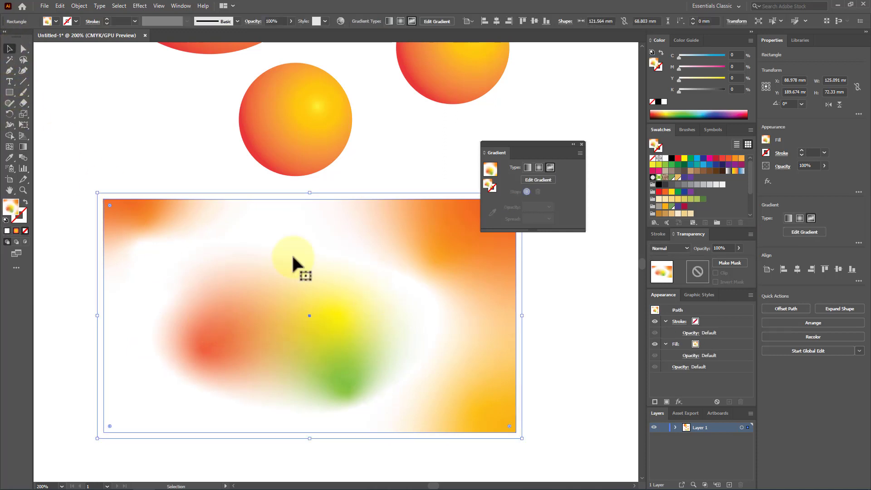
click(552, 362)
drag(421, 339, 415, 315)
drag(424, 255, 427, 312)
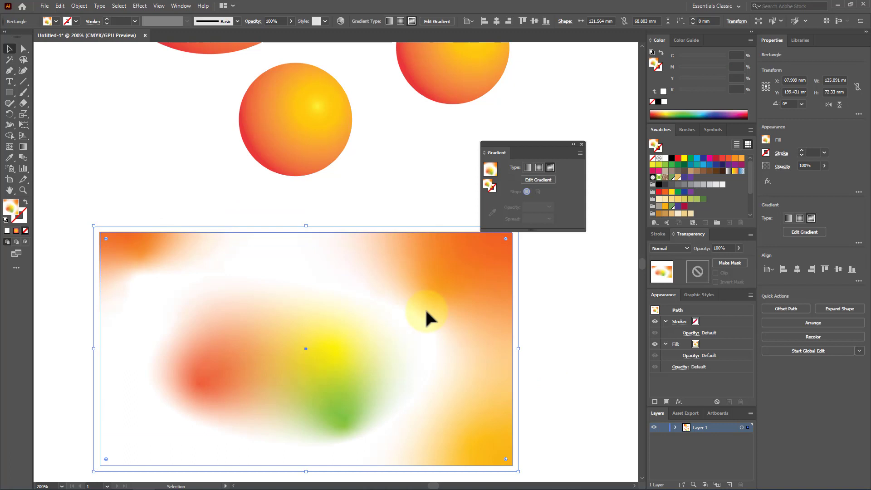
drag(399, 306, 388, 276)
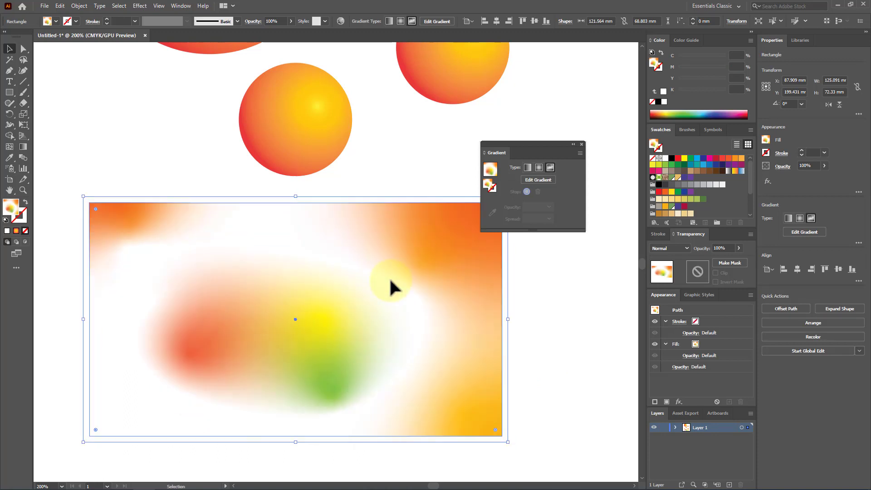
key(Delete)
Move the lower small sphere down into the empty area, and enlarge it proportionally to about 76.8 mm in diameter
drag(282, 111, 268, 161)
drag(338, 225, 487, 374)
drag(430, 233, 378, 271)
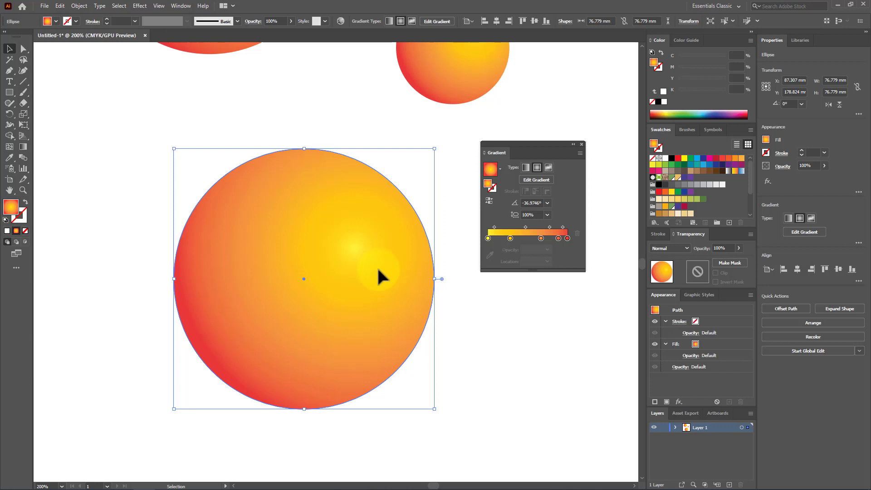
Apply the gradient to the enlarged sphere's stroke, and set the stroke weight to 9 pt
click(25, 223)
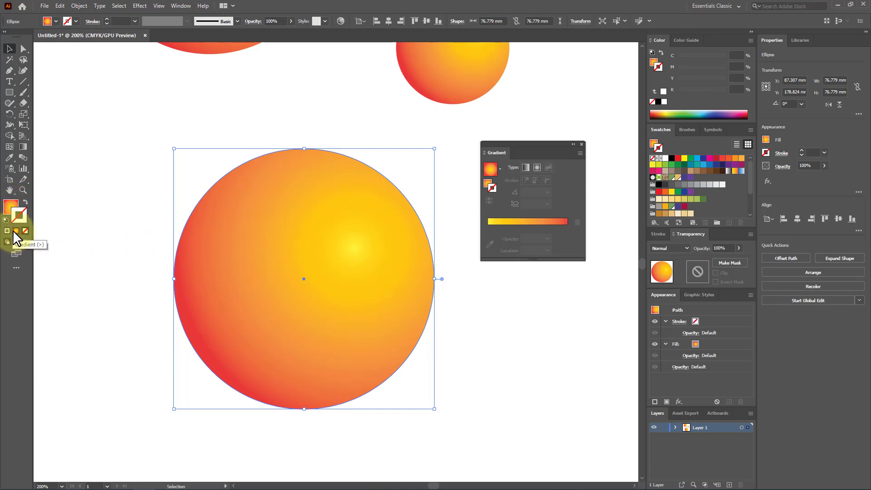
click(16, 230)
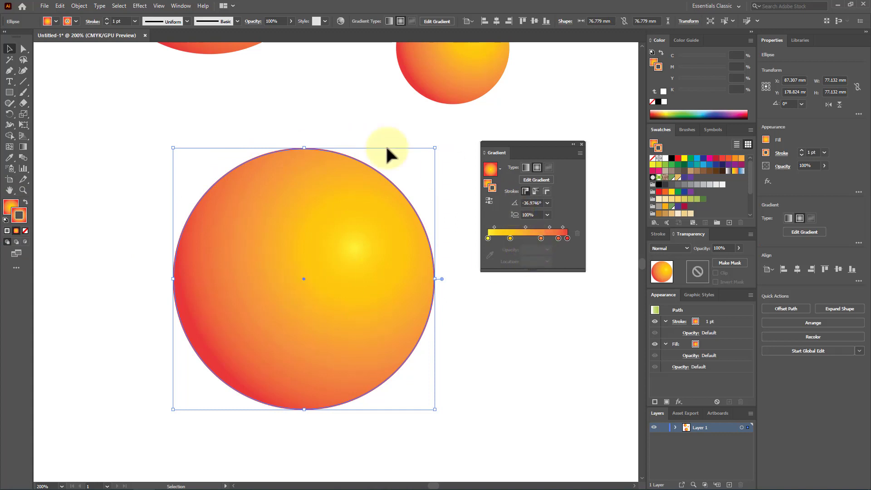
click(135, 21)
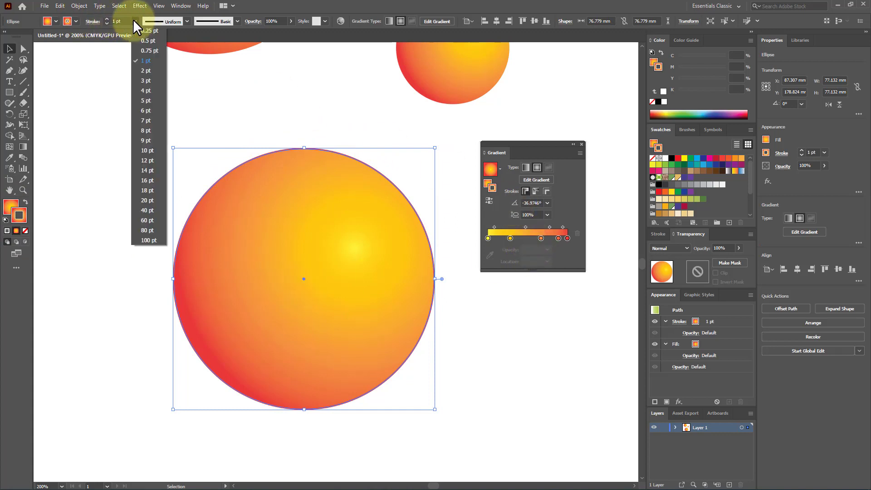
click(146, 140)
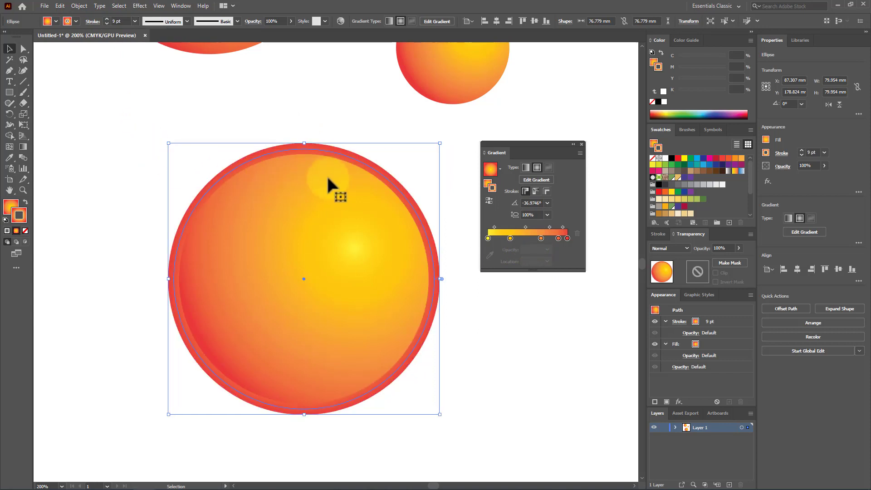
Change the sphere's stroke to the linear white-to-black gradient, and apply it along the stroke
click(500, 168)
click(467, 185)
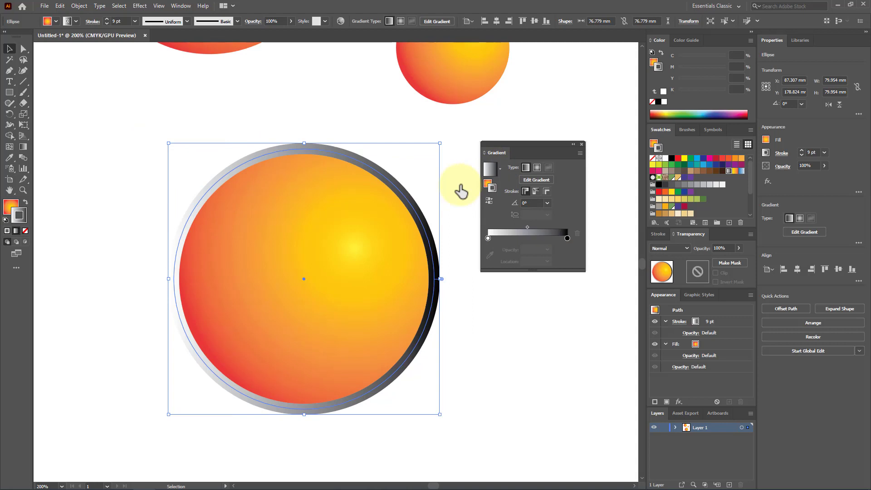
click(534, 190)
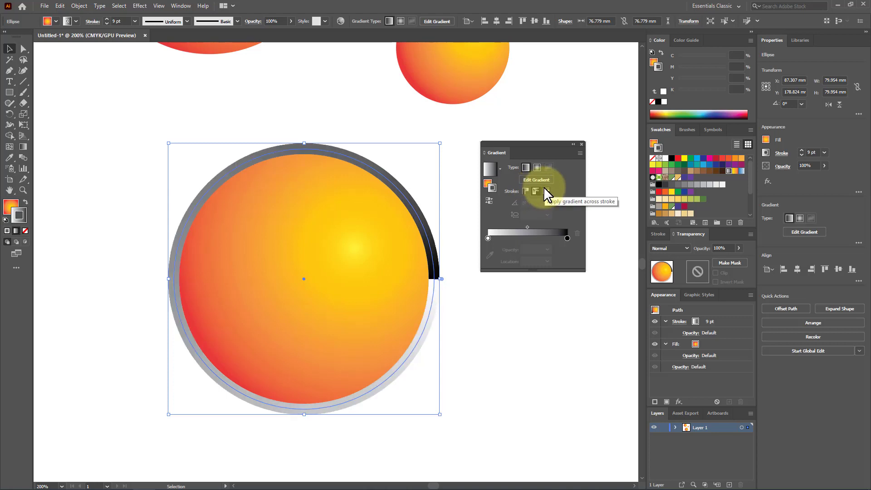
Apply the sphere's linear stroke gradient across the stroke, switch it to within the stroke, and deselect the sphere
click(545, 189)
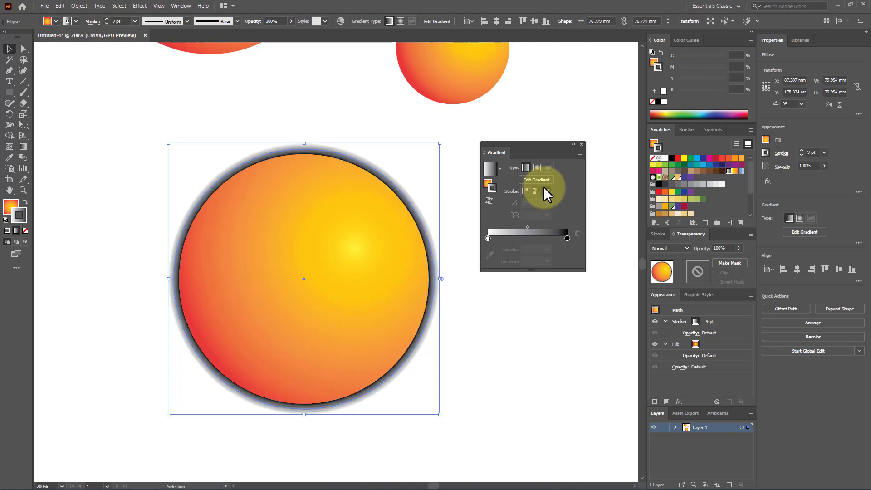
click(524, 190)
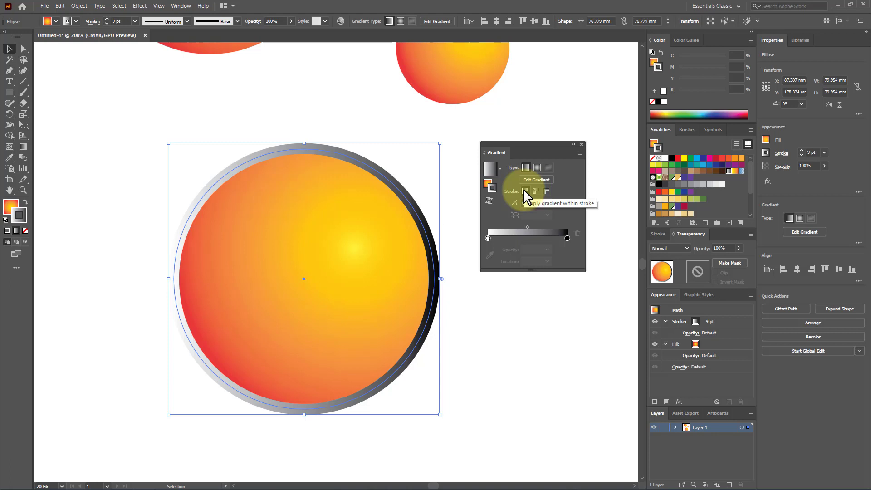
click(519, 300)
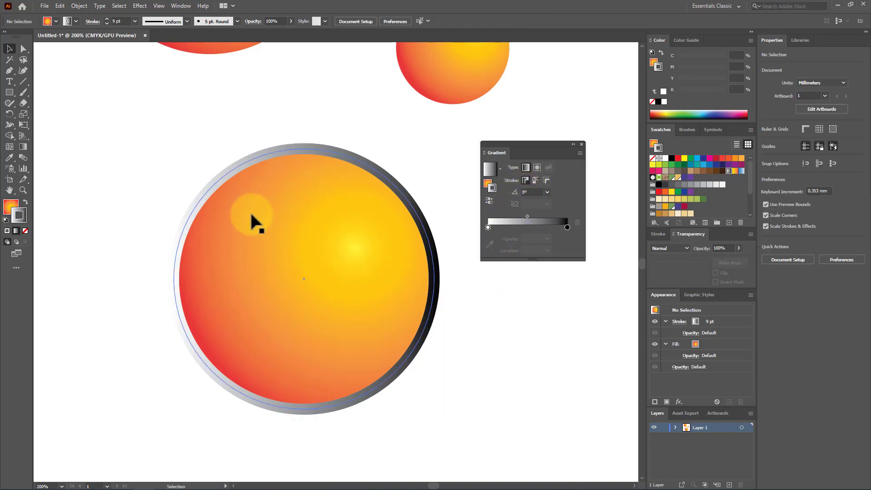
Reposition the large gradient-stroked sphere in the empty area below the small sphere, at about X 127.3 mm and Y 189.8 mm
scroll(272, 254, down, 3)
scroll(302, 286, up, 3)
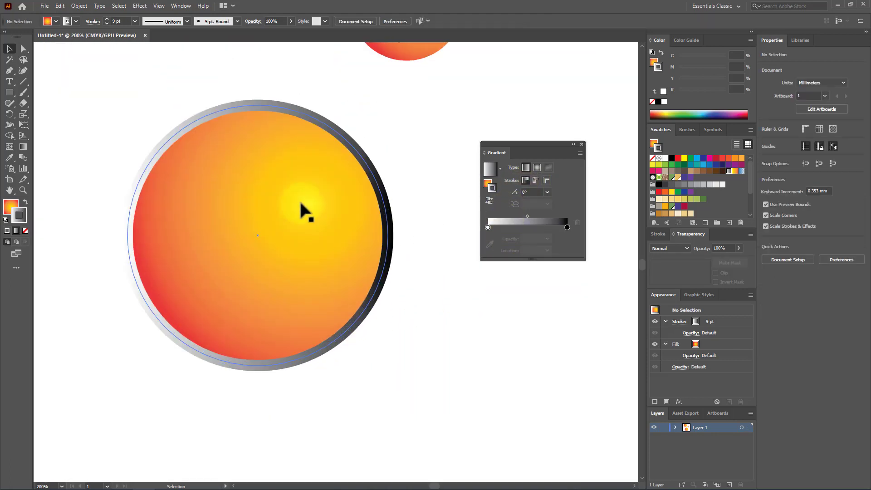
scroll(301, 209, up, 1)
drag(307, 204, 292, 230)
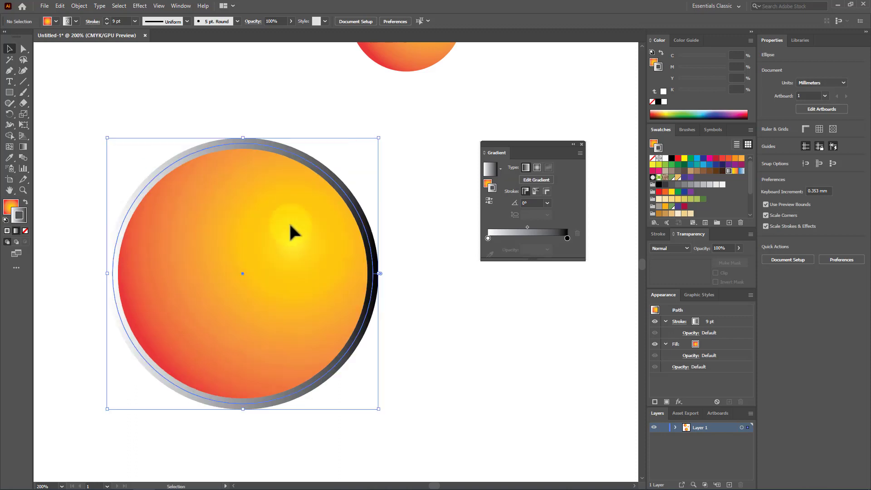
key(ctrl+h)
click(482, 381)
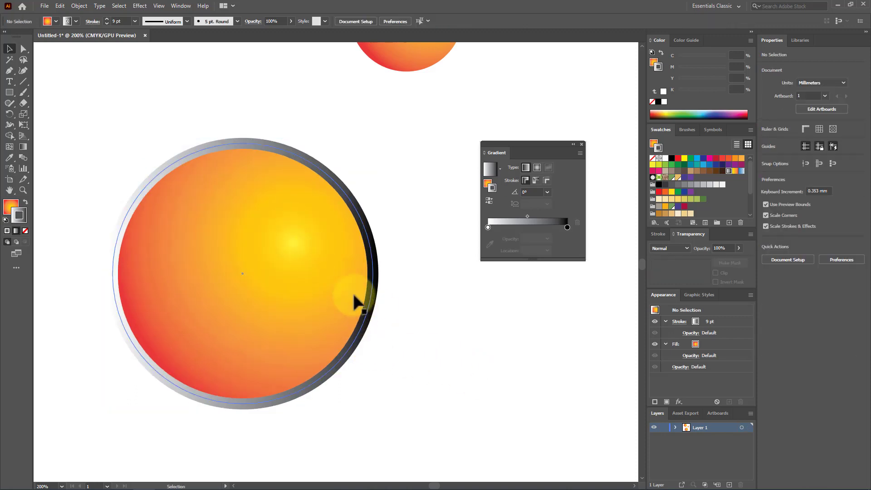
drag(286, 240, 437, 242)
drag(448, 279, 340, 244)
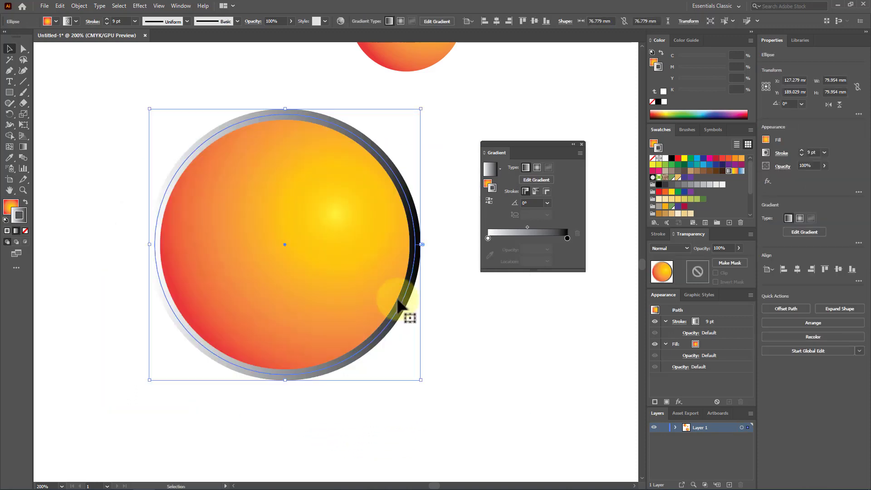